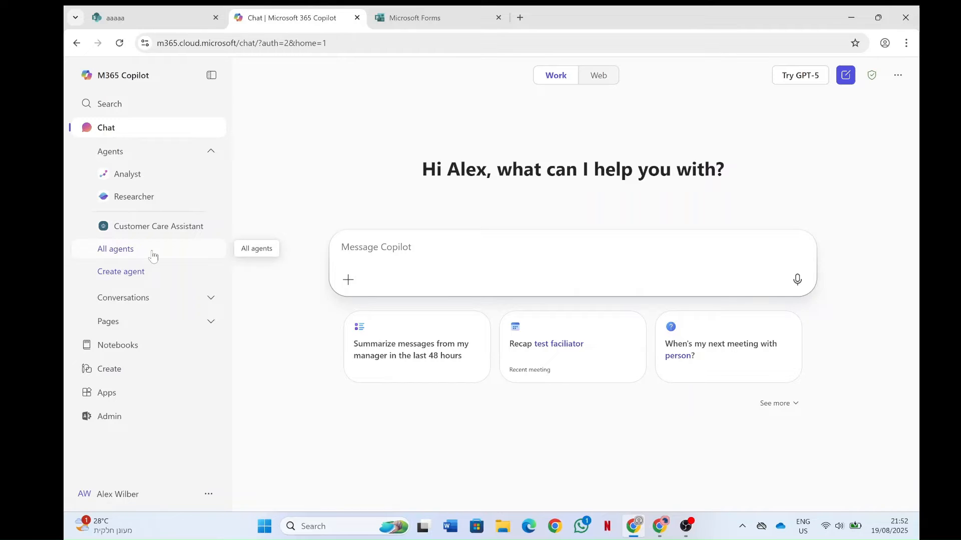
- Add the Surveys (Frontier) agent from the Agent Store and pin it in the agents list
left_click(153, 255)
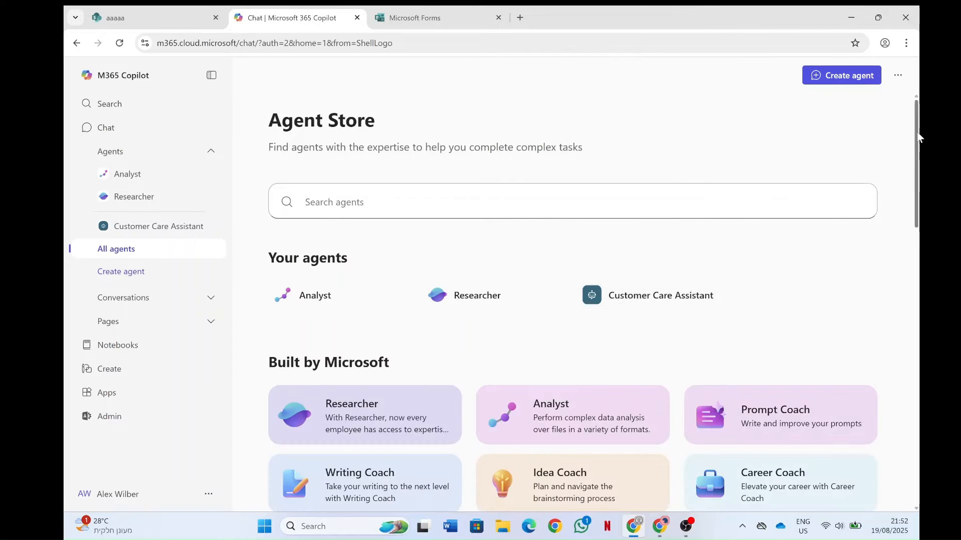
scroll(920, 153, "down", 1)
scroll(920, 153, "down", 4)
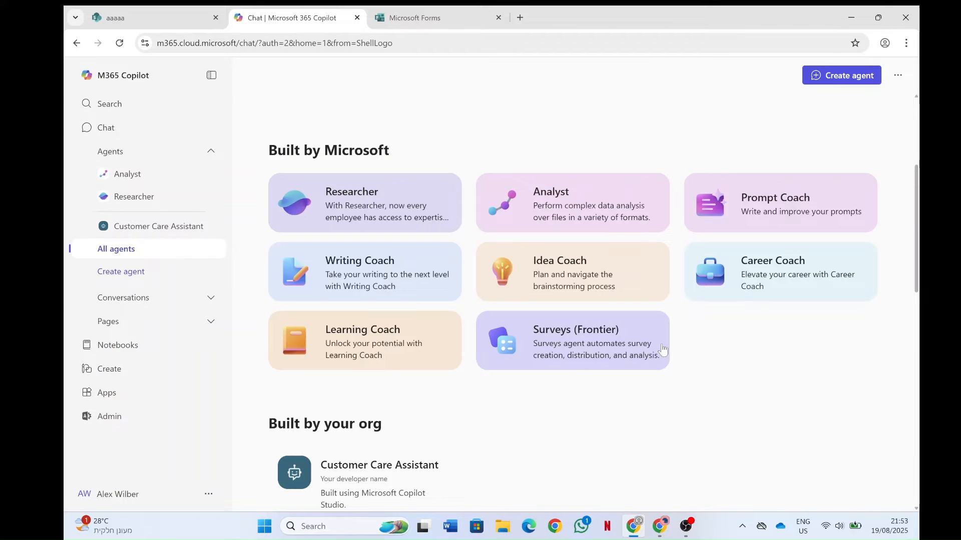
left_click(614, 343)
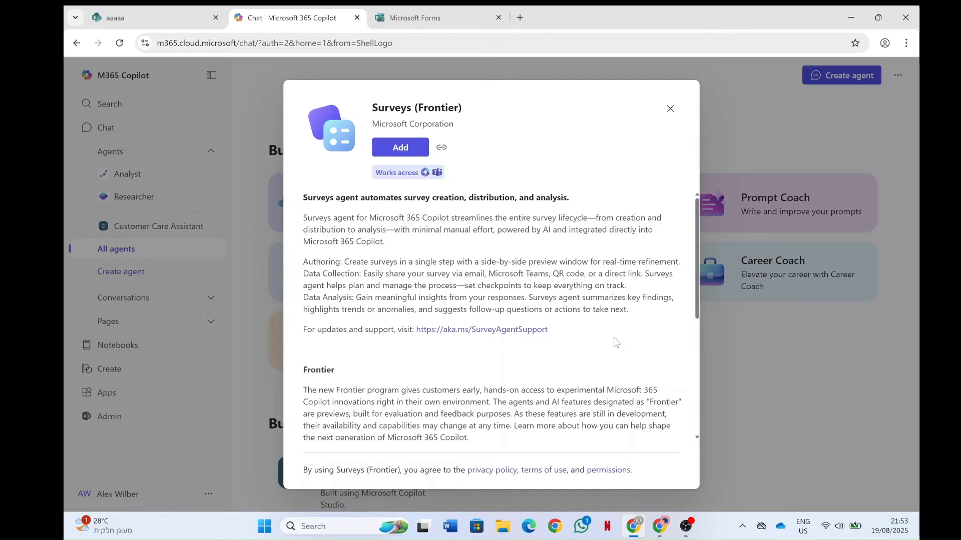
left_click(404, 150)
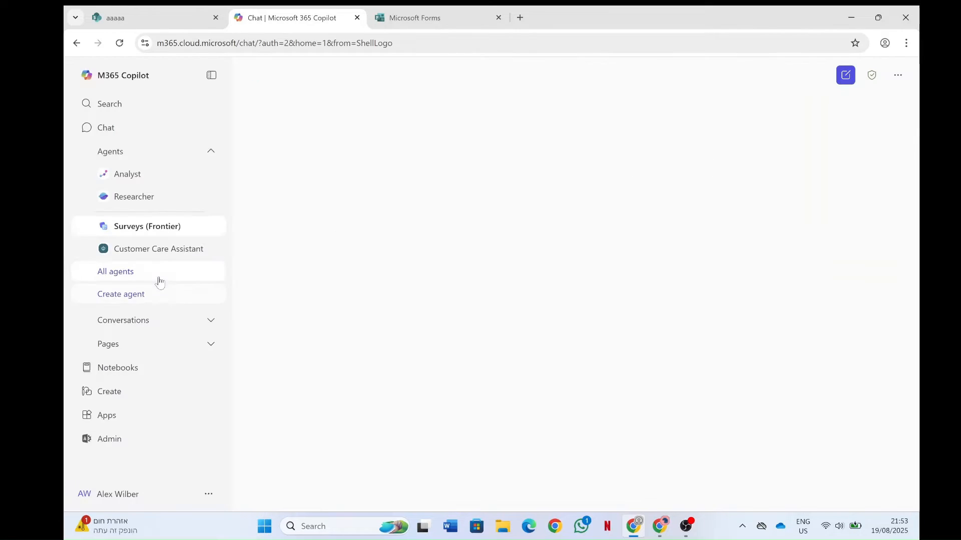
left_click(211, 226)
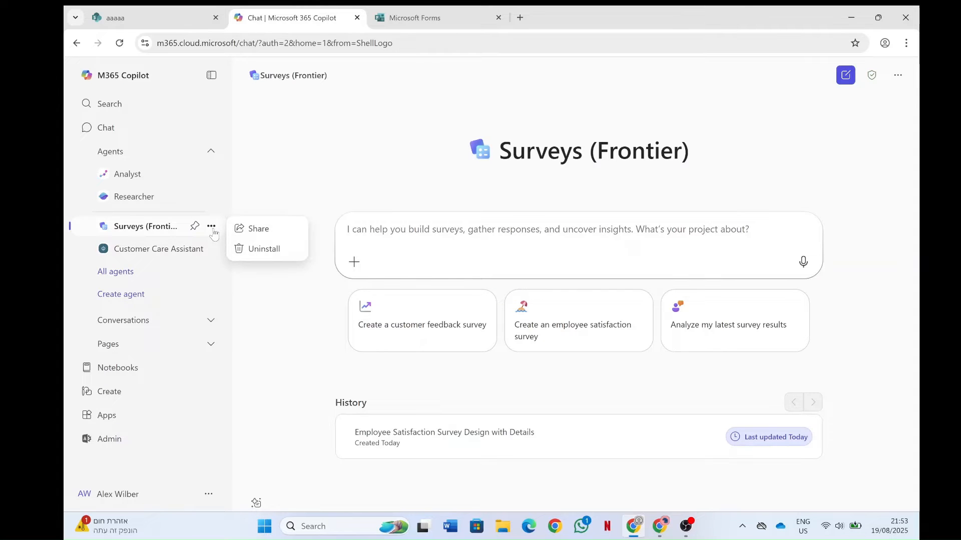
left_click(195, 226)
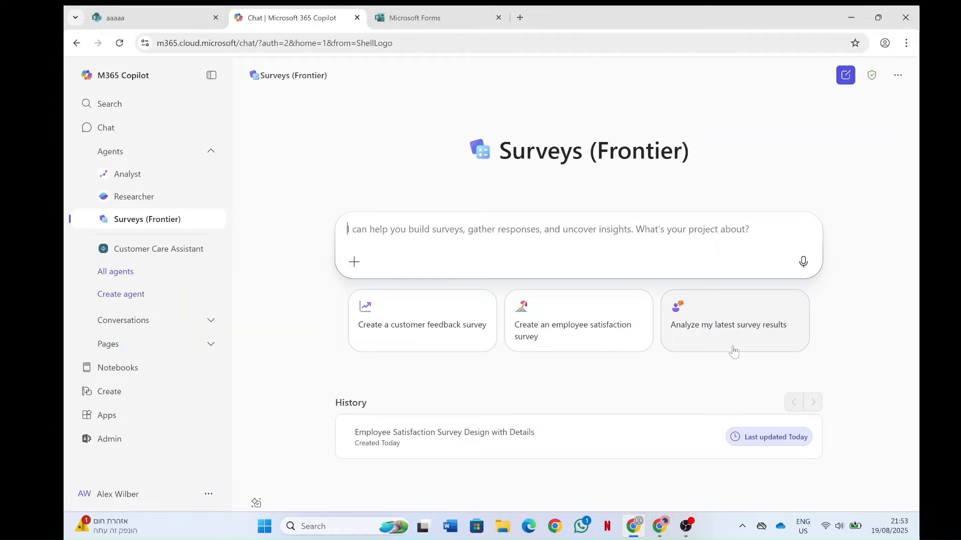
left_click(354, 262)
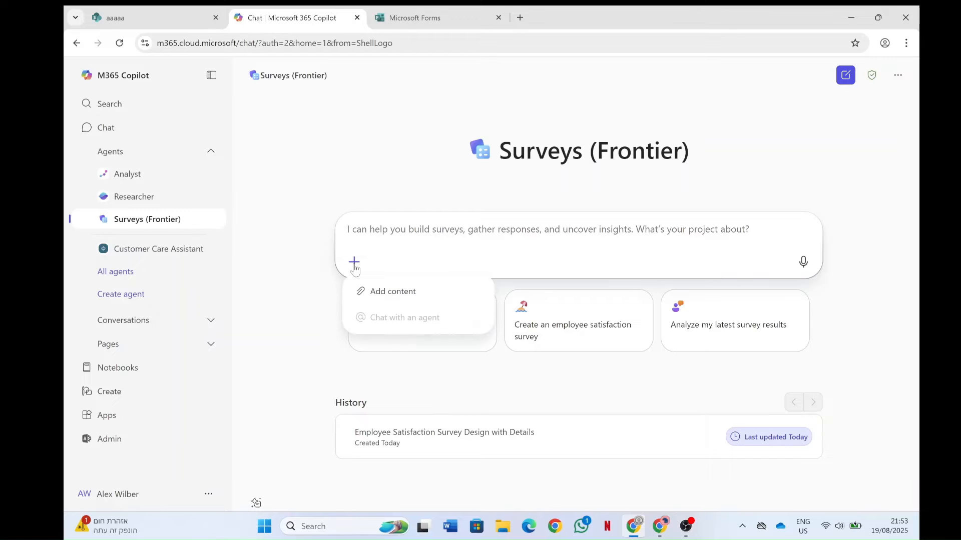
left_click(380, 291)
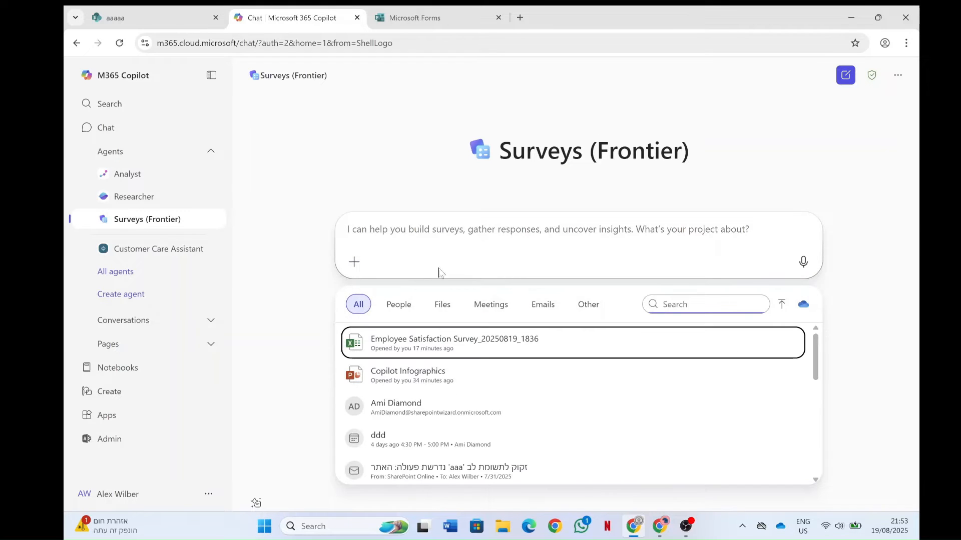
left_click(873, 273)
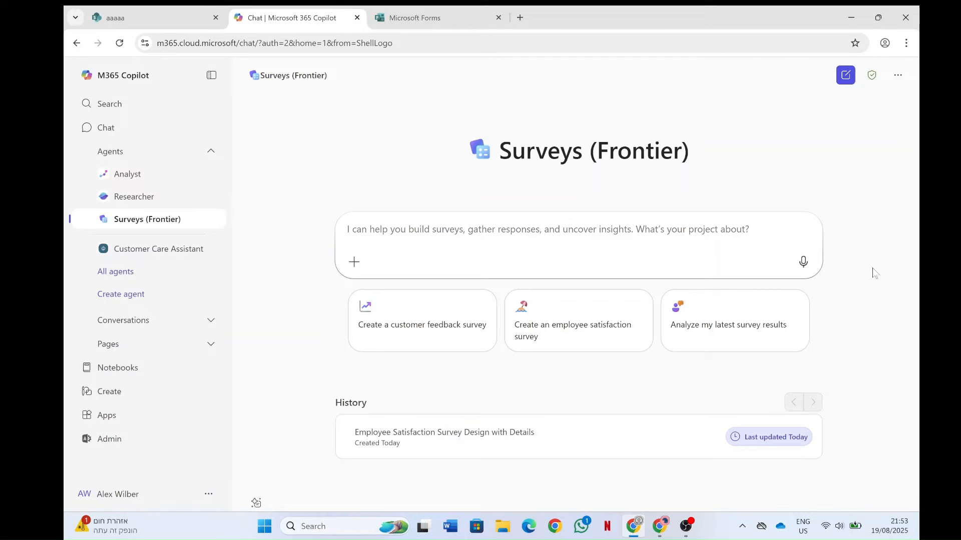
- Send the suggested employee satisfaction survey prompt, extended with "add some personal info like first name and last name and Email"
left_click(599, 334)
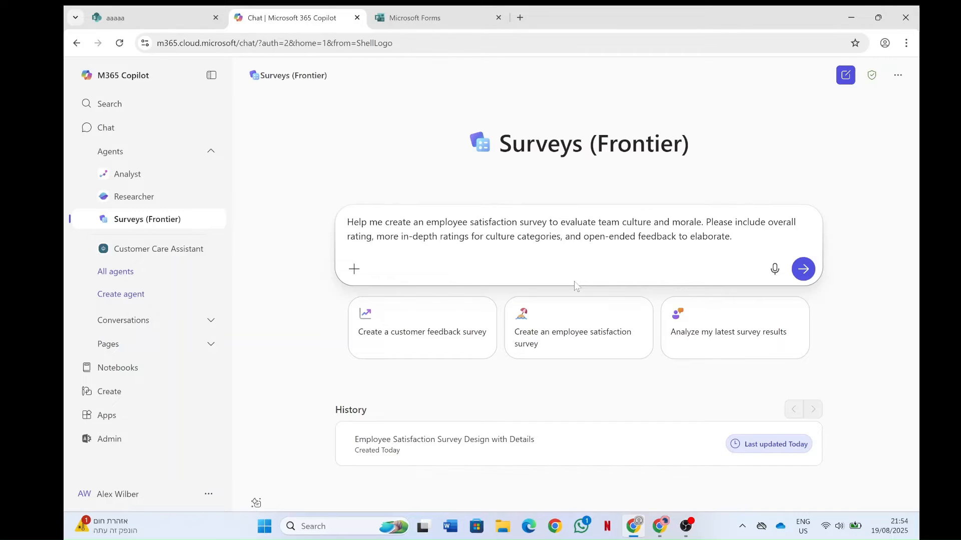
type("md perosonal")
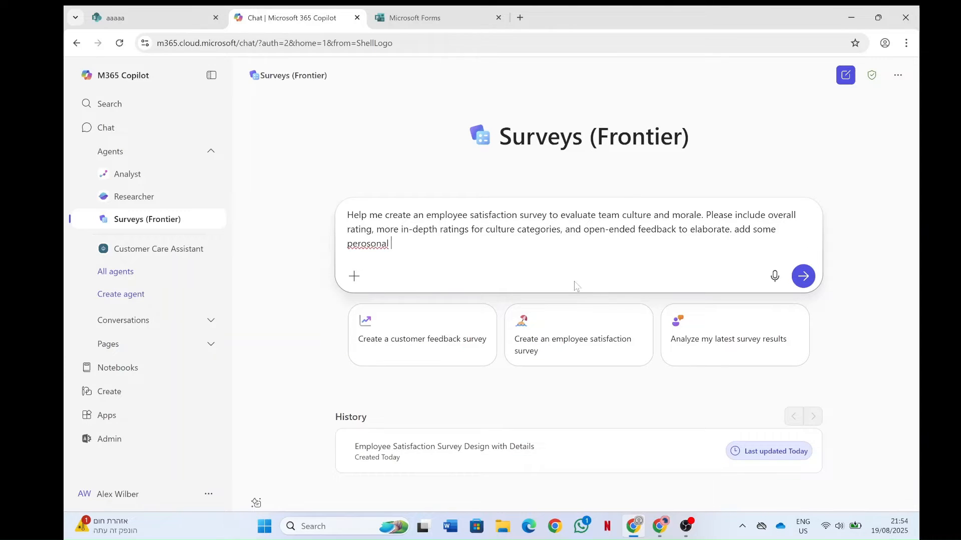
right_click(368, 245)
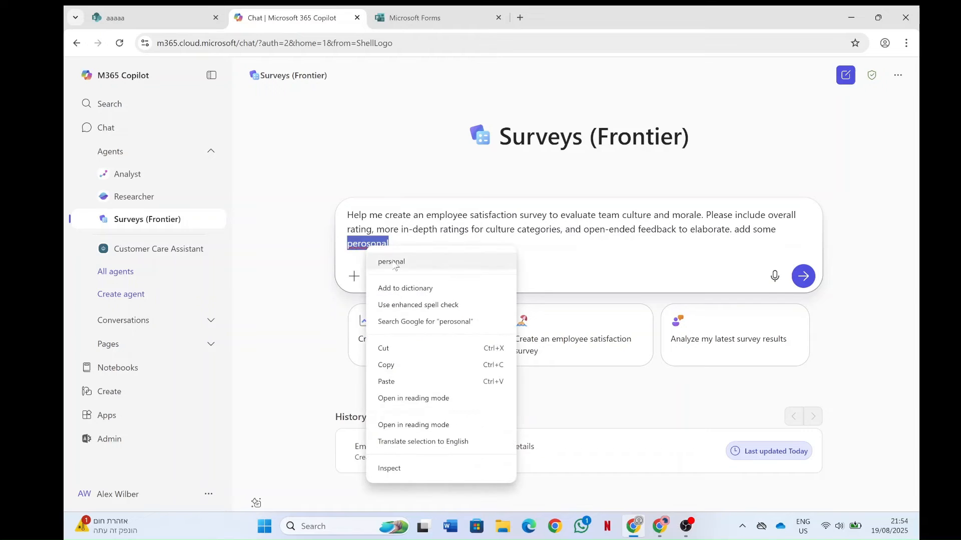
left_click(391, 262)
type("info lik")
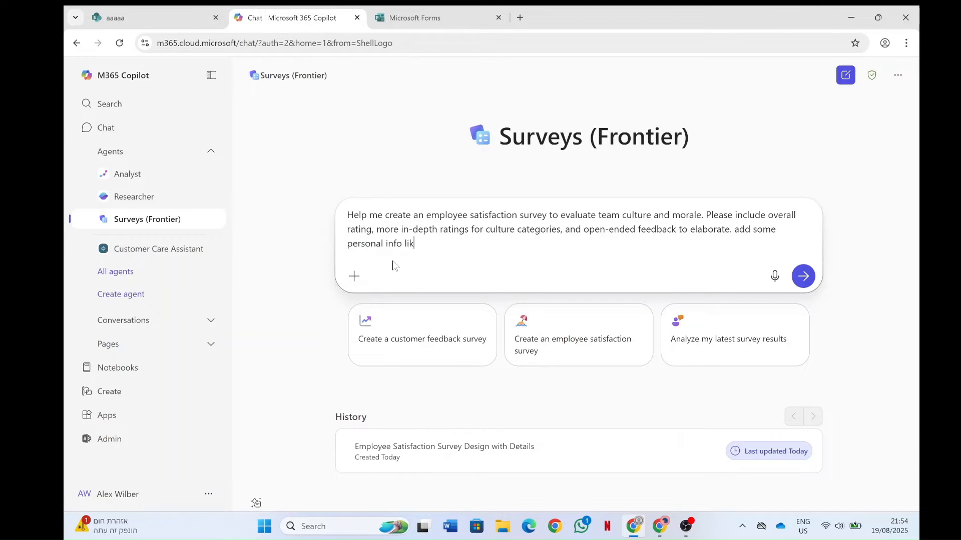
type("e firsdtname and last name and Email")
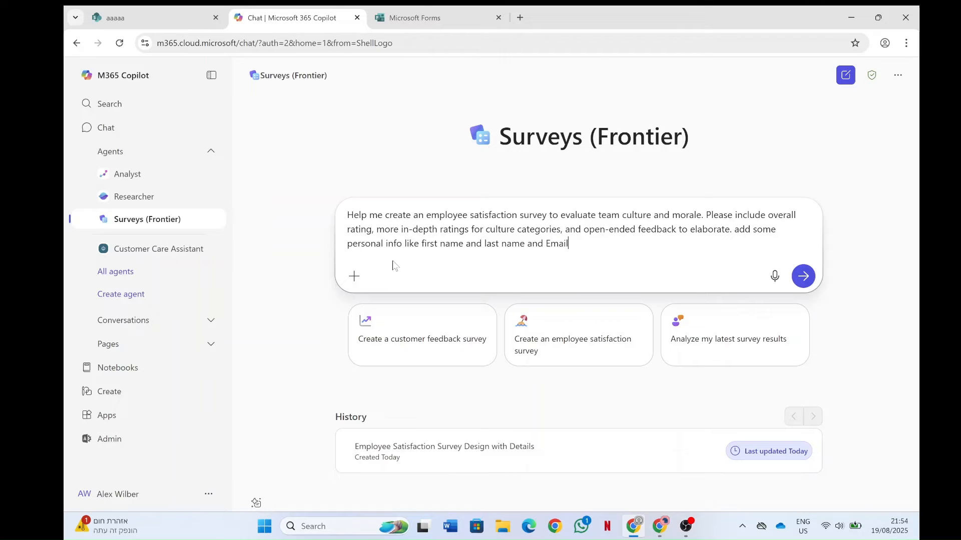
left_click(802, 276)
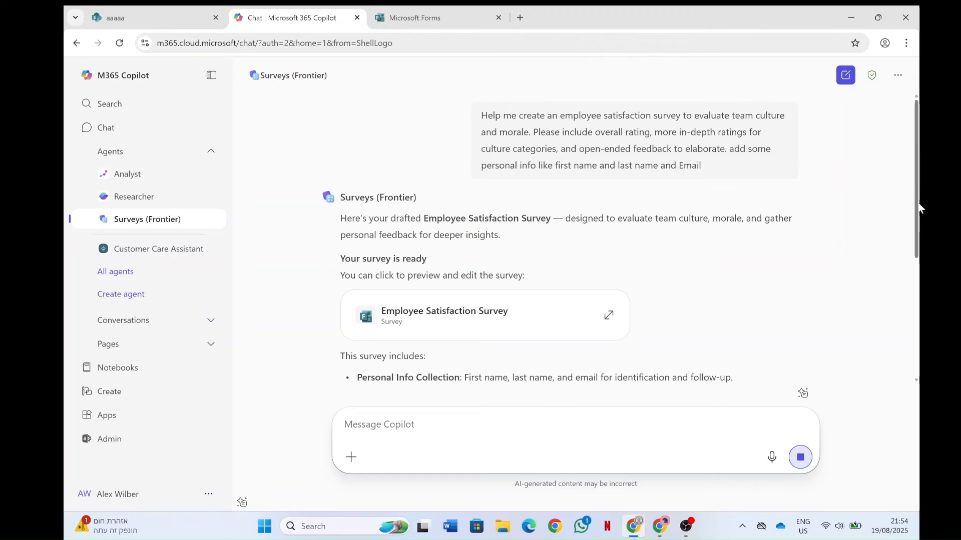
- Review the agent's survey summary and next steps, and look through the Copilot Prompt Gallery for Surveys (Frontier)
left_click_drag(916, 184, 911, 304)
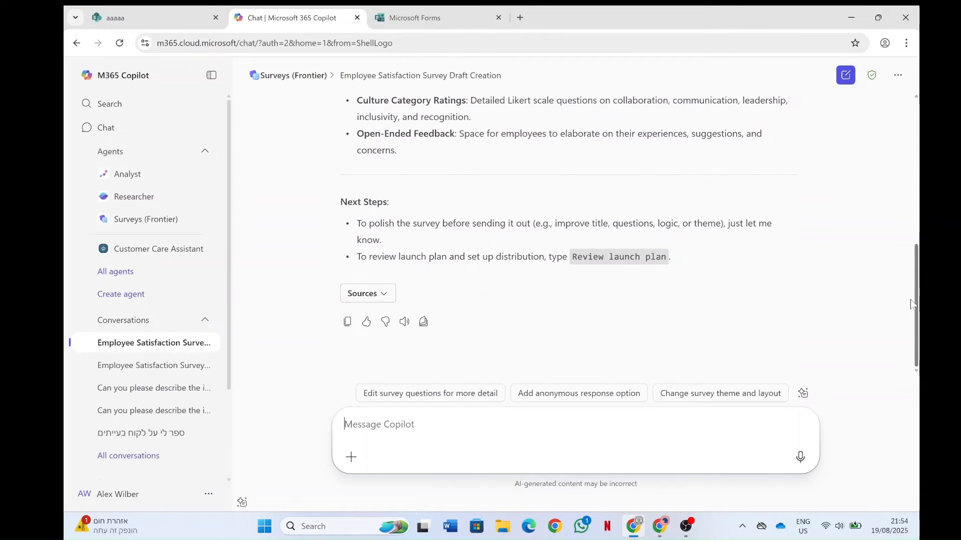
left_click_drag(910, 299, 911, 296)
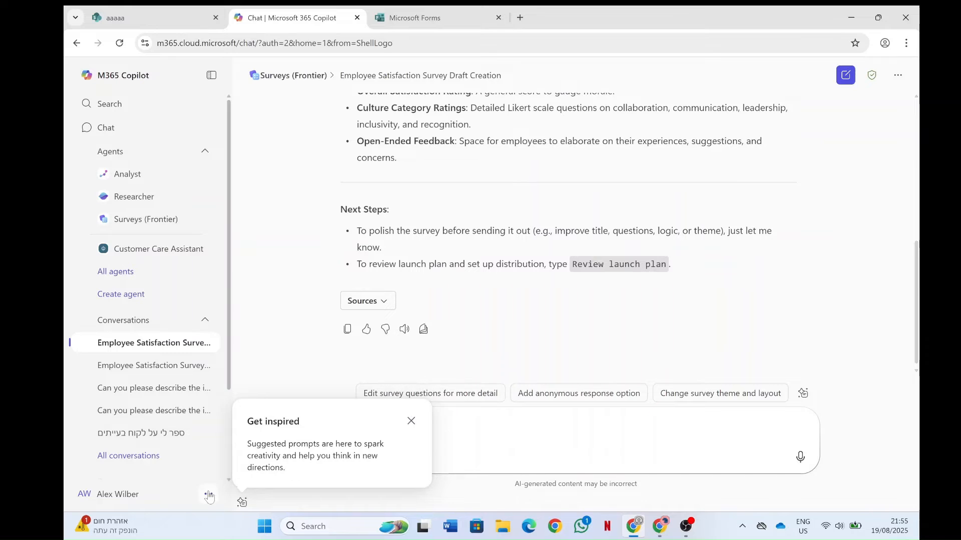
left_click(242, 502)
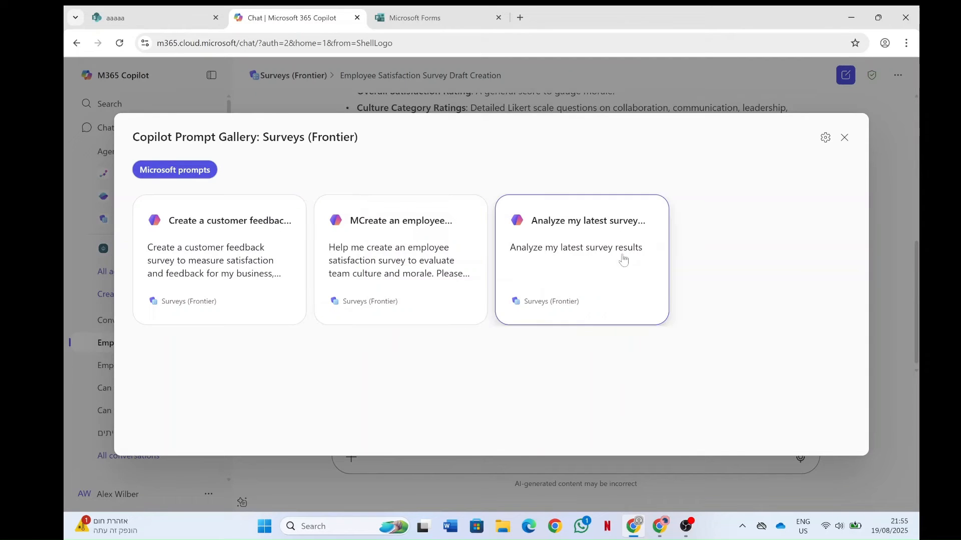
left_click(844, 138)
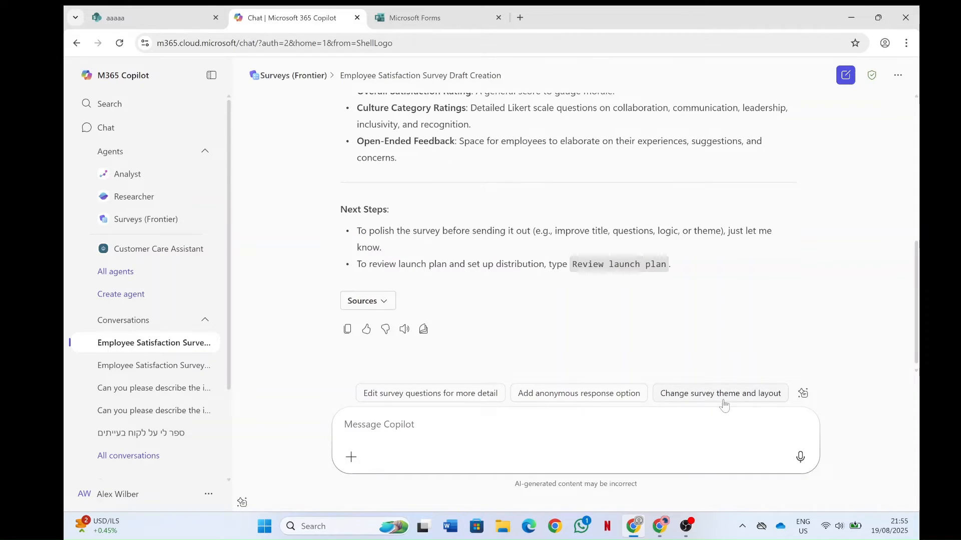
- Open the drafted Employee Satisfaction Survey for editing and move the First Name question below Last Name
left_click_drag(916, 347, 920, 240)
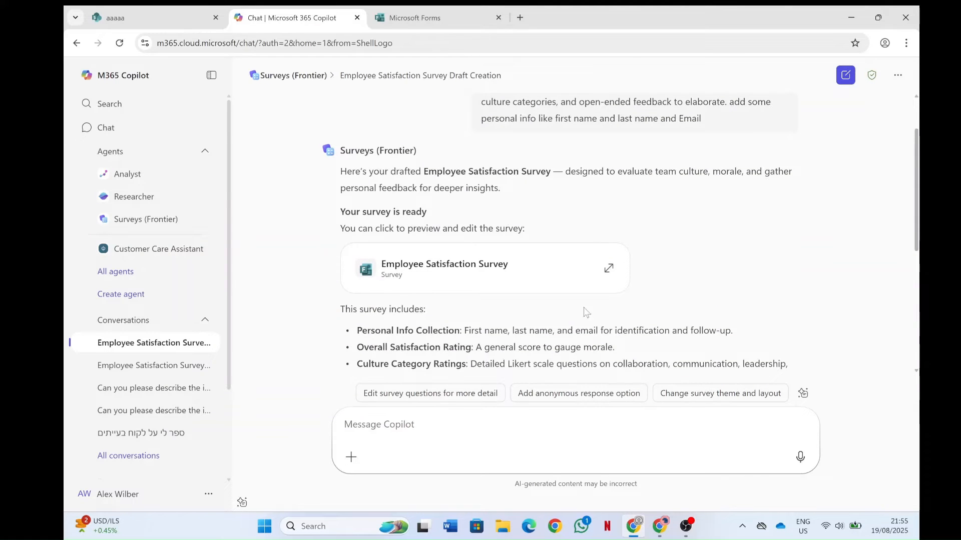
left_click(608, 268)
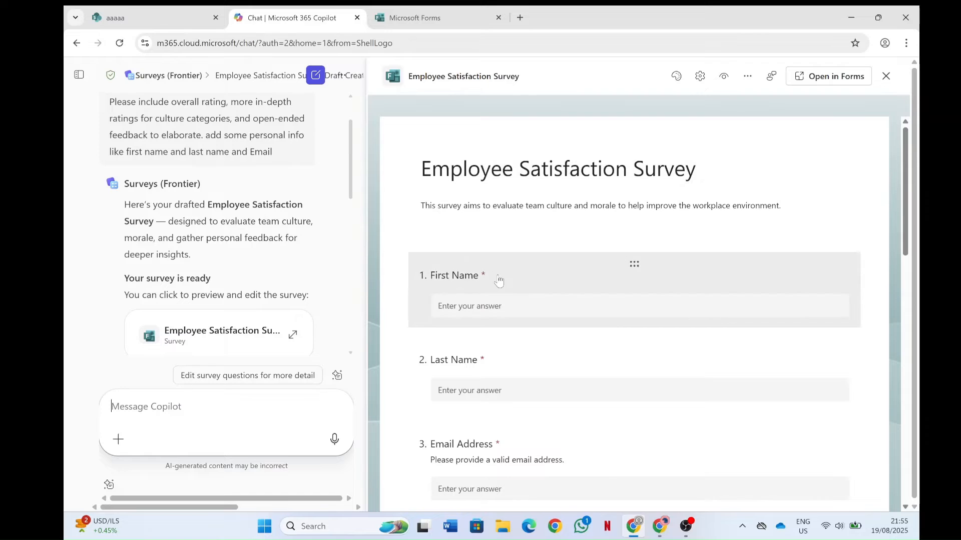
left_click_drag(632, 263, 635, 318)
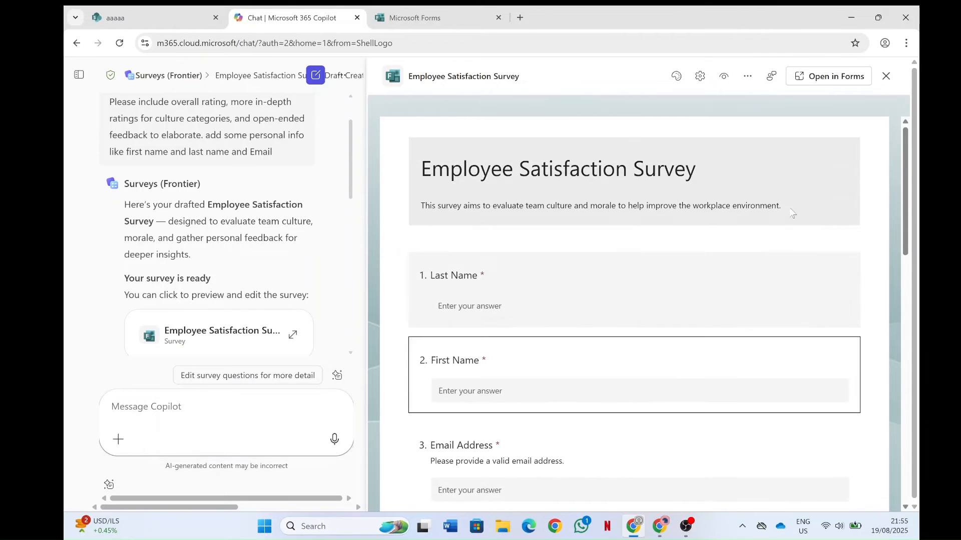
mouse_move(907, 159)
left_mouse_down()
mouse_move(902, 221)
mouse_move(907, 159)
left_mouse_up()
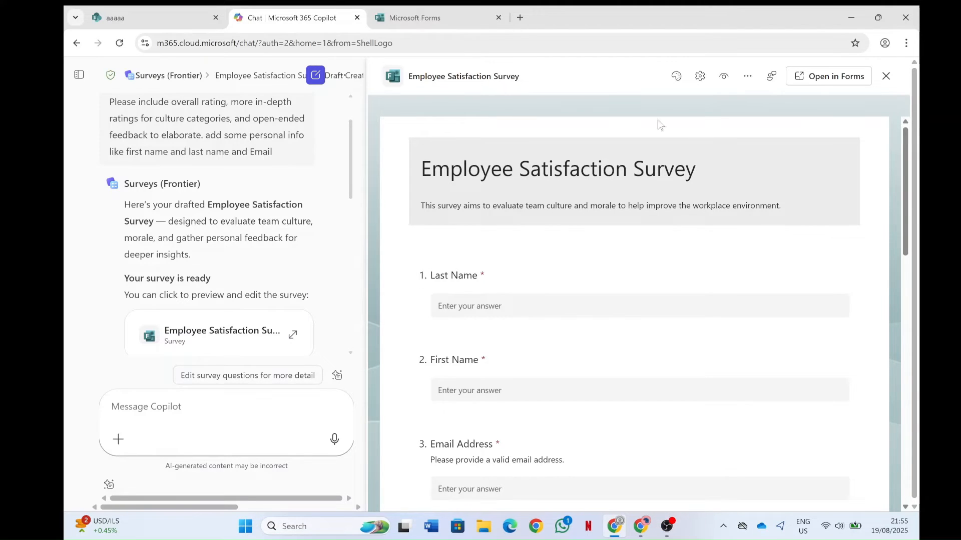
- Examine the survey's style layouts, response settings, respondent preview and additional form options
left_click(675, 76)
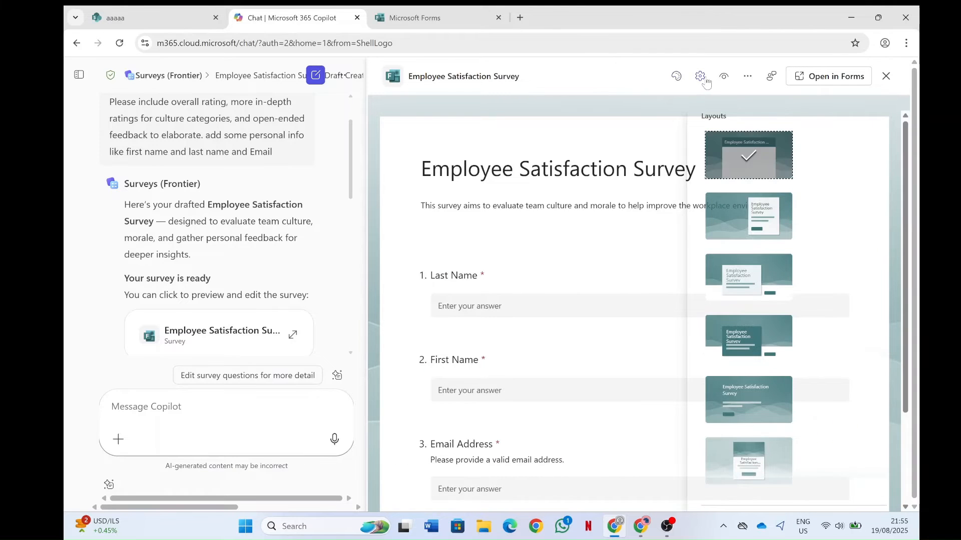
left_click(700, 78)
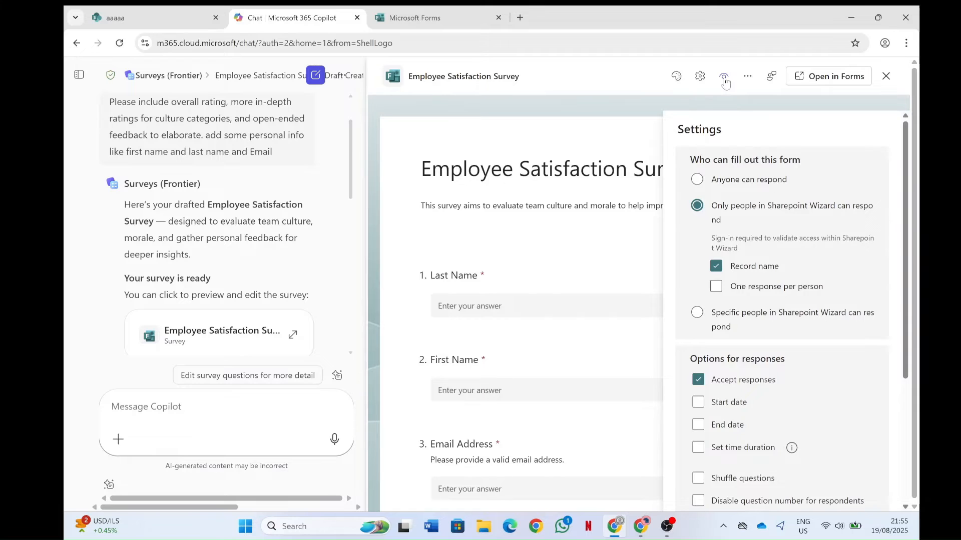
left_click(724, 80)
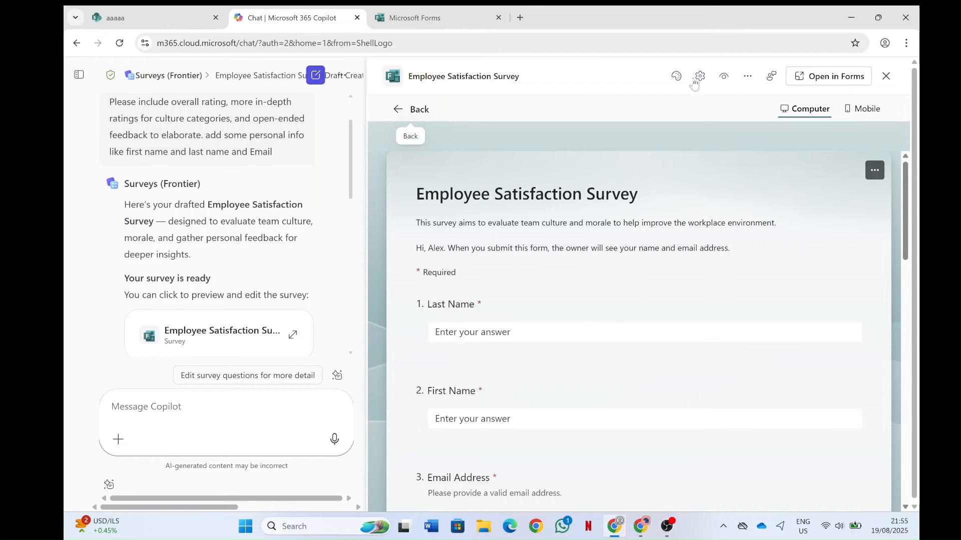
left_click(678, 80)
left_click(750, 81)
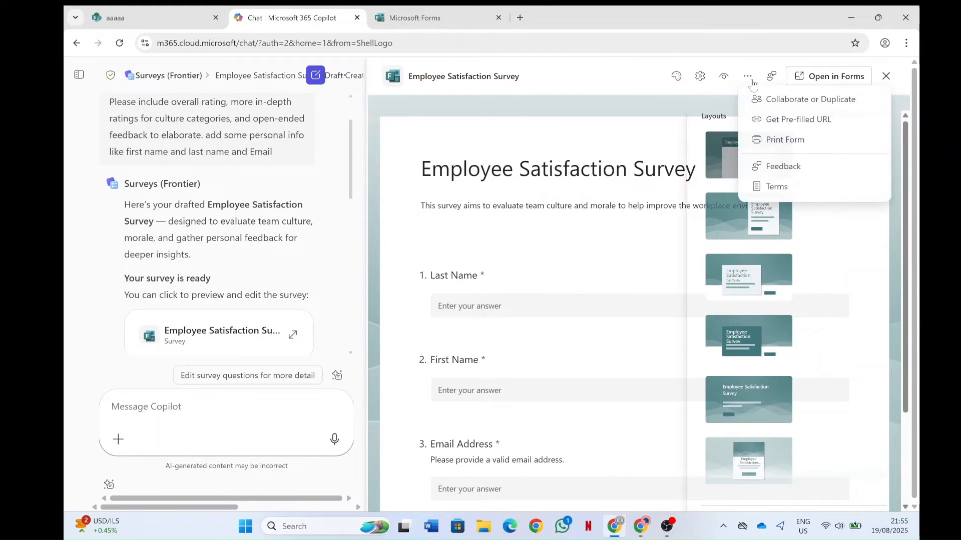
left_click_drag(915, 193, 916, 256)
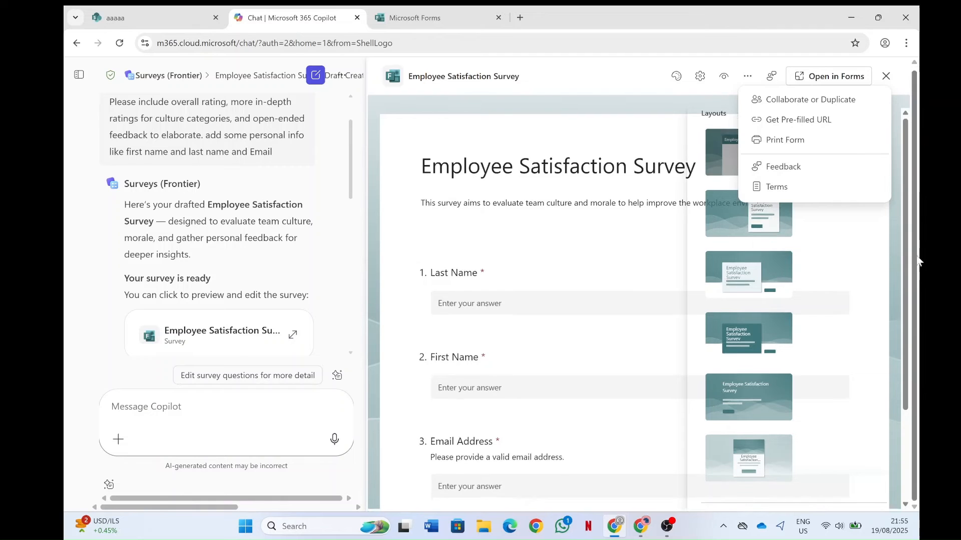
left_click_drag(904, 190, 904, 170)
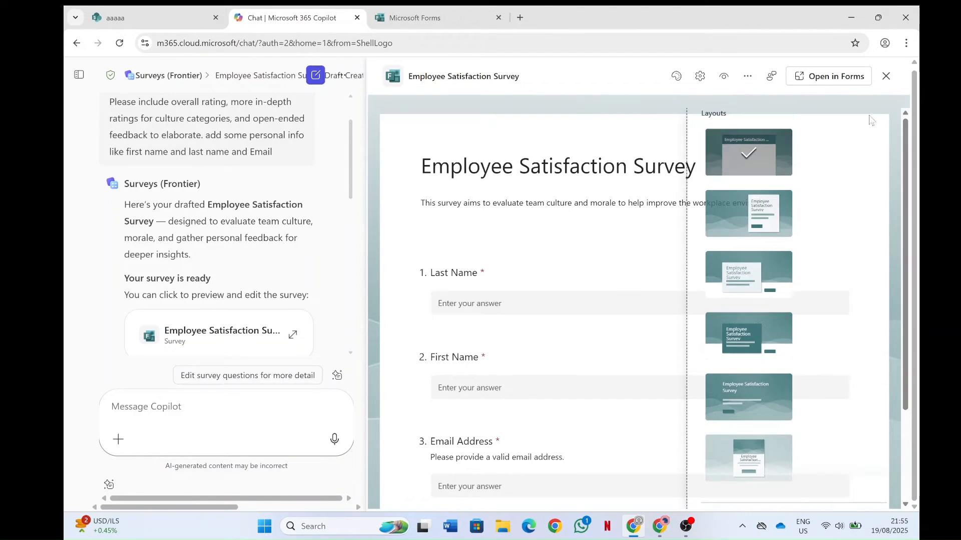
- Open the survey in Microsoft Forms, and close its editing pane in the Copilot chat
left_click(831, 80)
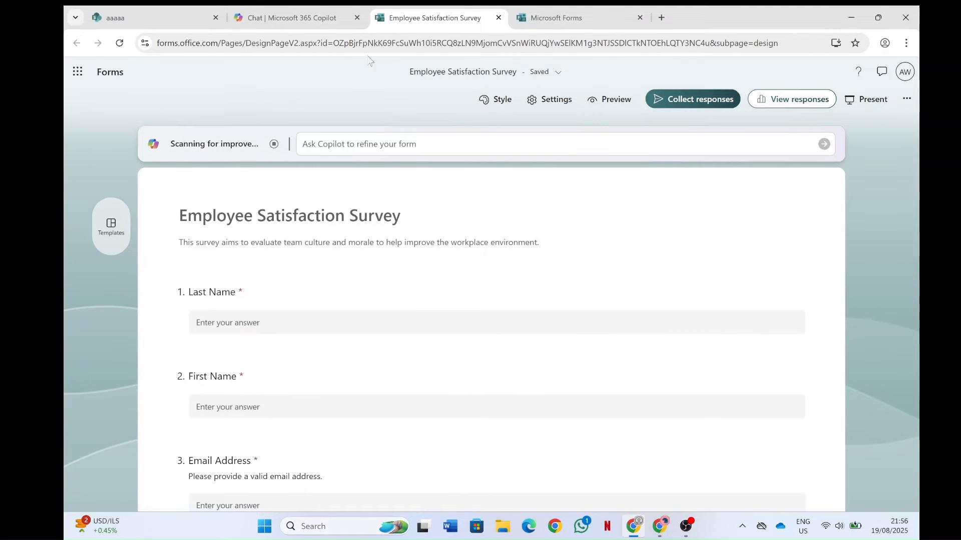
left_click(283, 17)
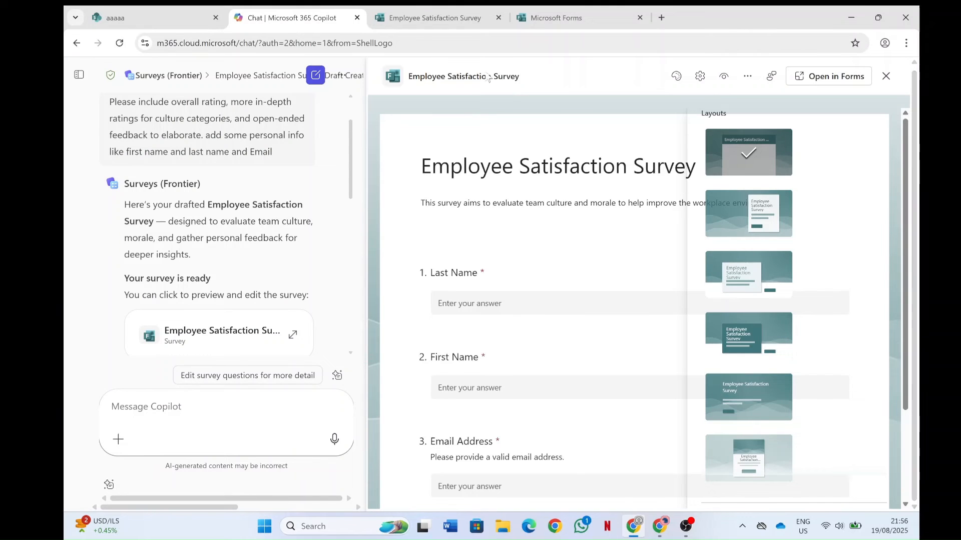
left_click(885, 76)
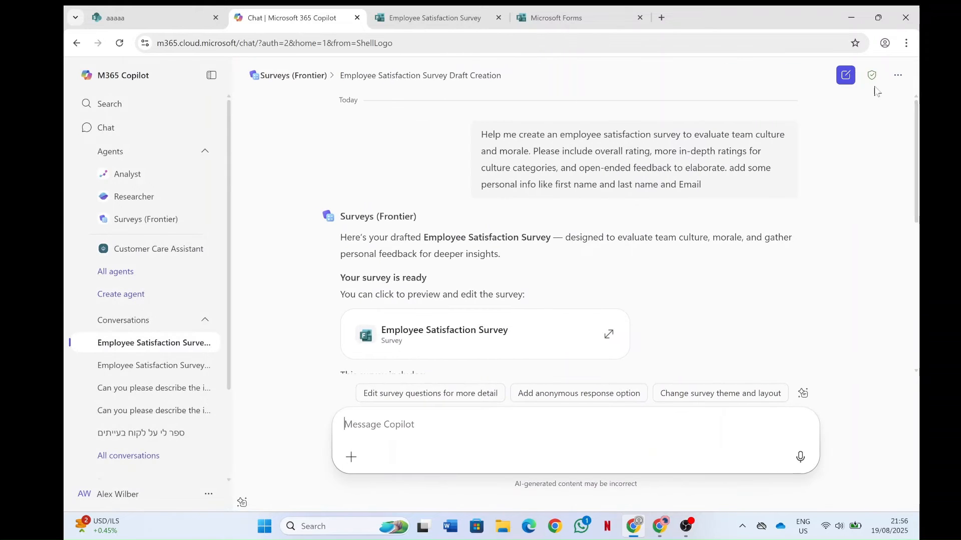
- Check the suggested next steps in the chat, and view the survey's responses in Microsoft Forms
left_click_drag(914, 185, 911, 310)
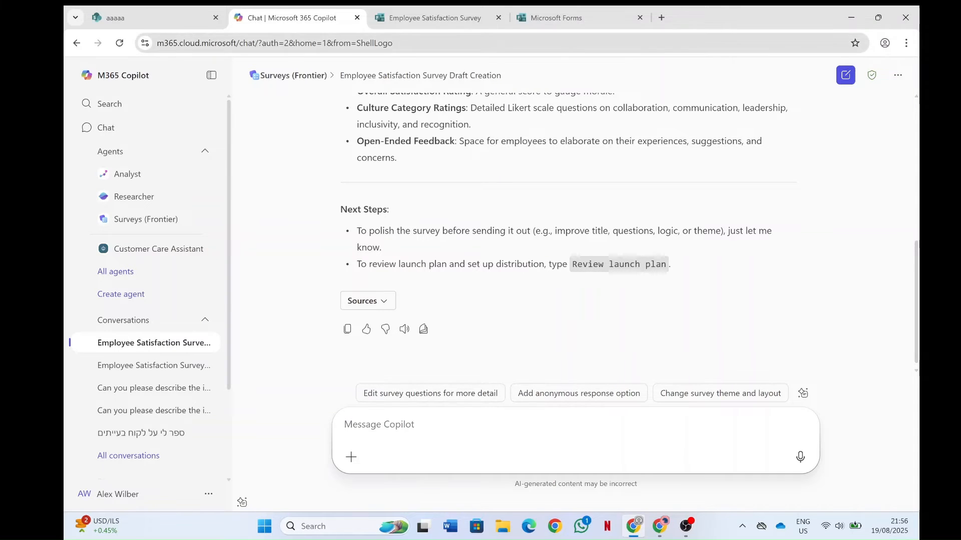
key("ctrl+Tab")
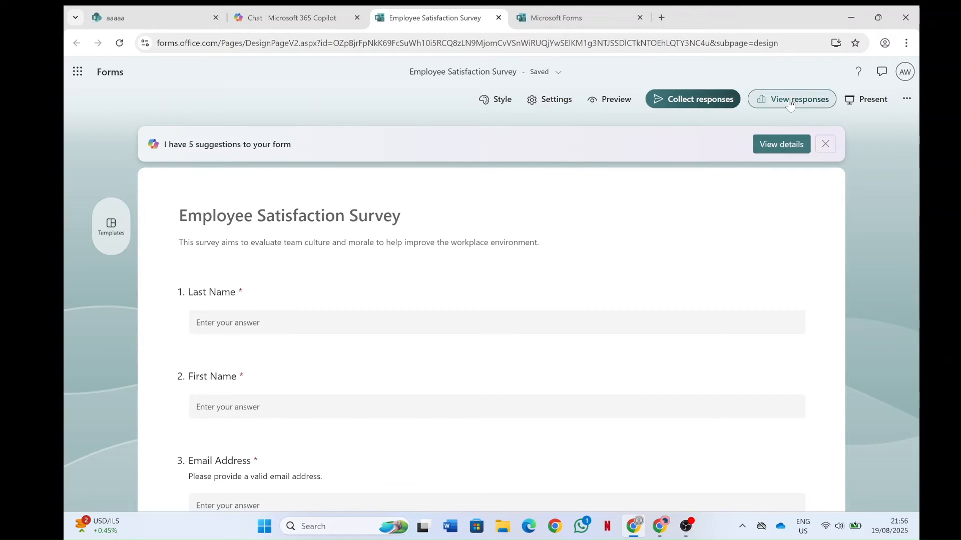
left_click(792, 102)
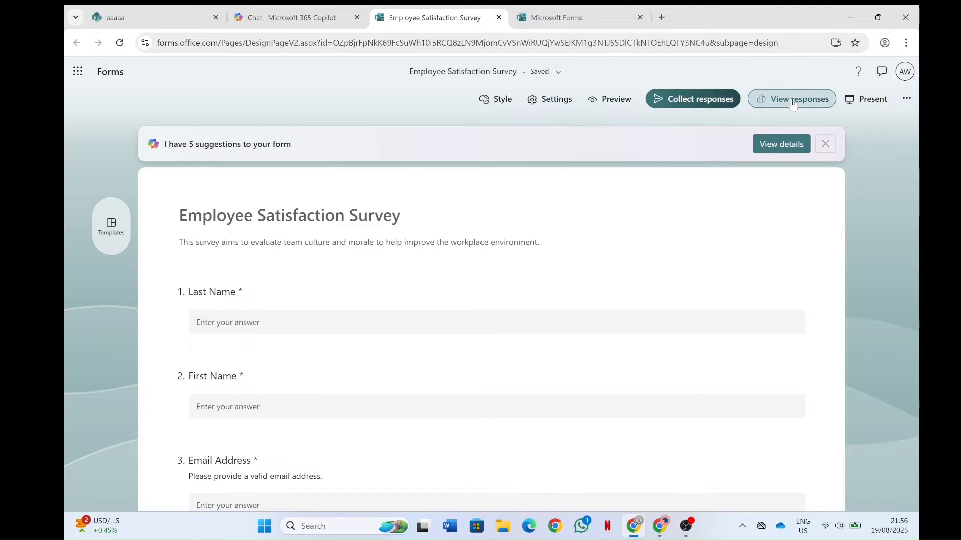
- Preview the survey as a respondent and fill in the Last Name, First Name and Email Address answers with sample entries
left_click(610, 100)
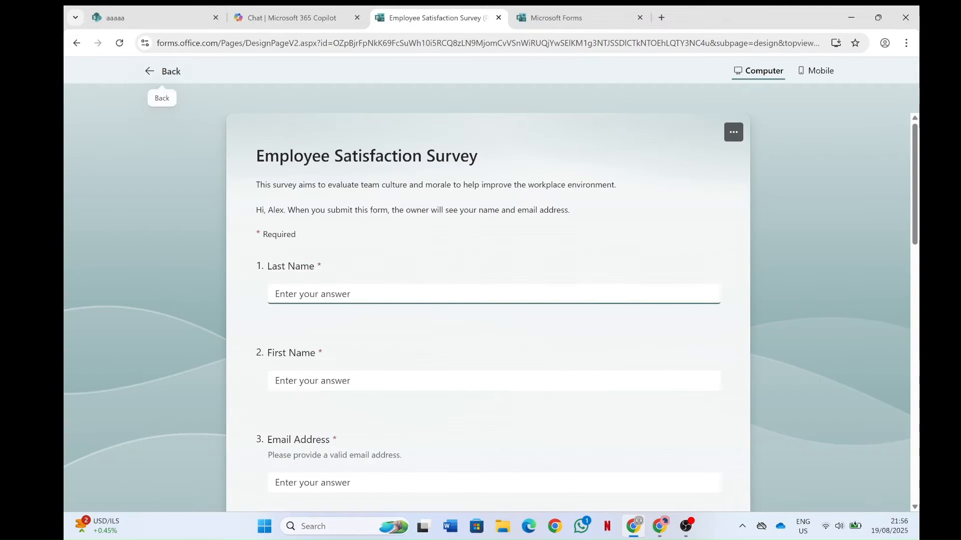
type("222")
key("Tab")
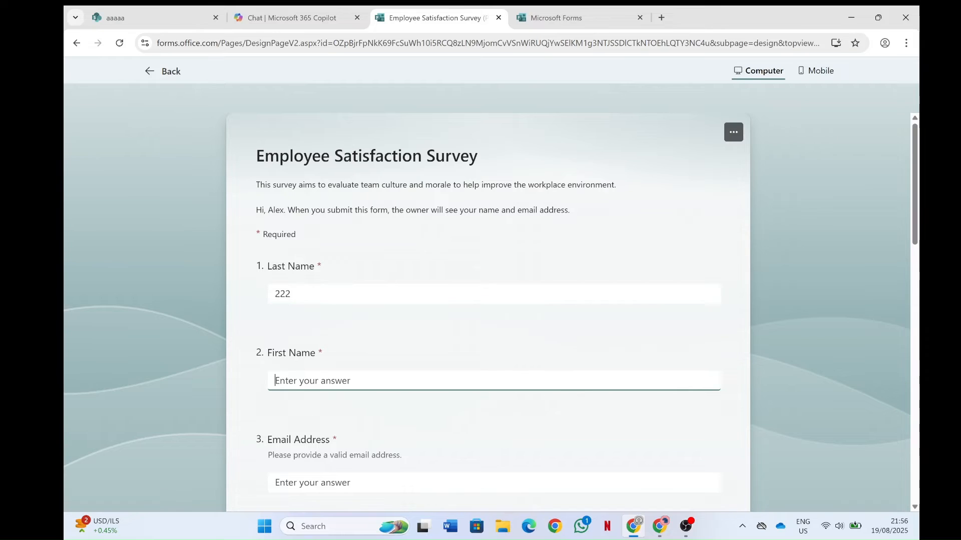
type("cssdas")
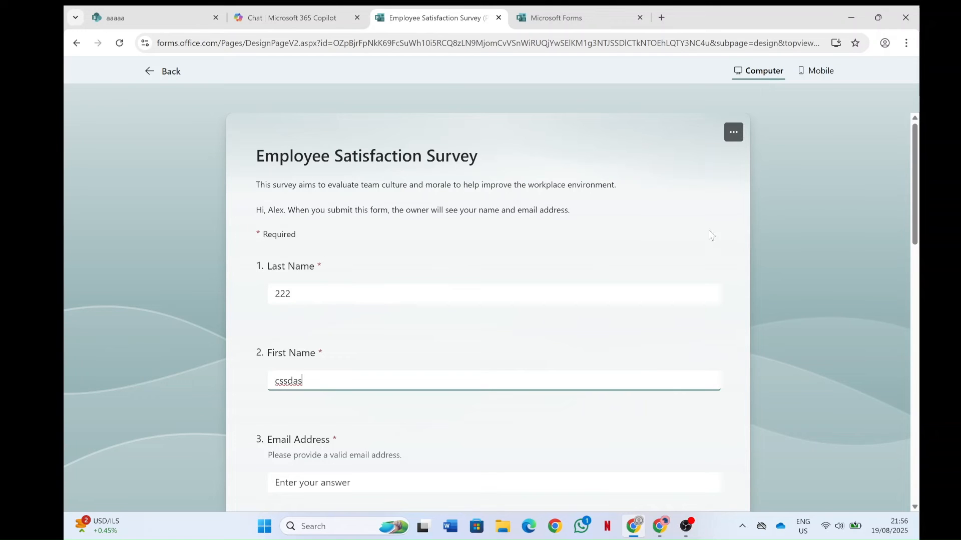
left_click_drag(919, 152, 918, 227)
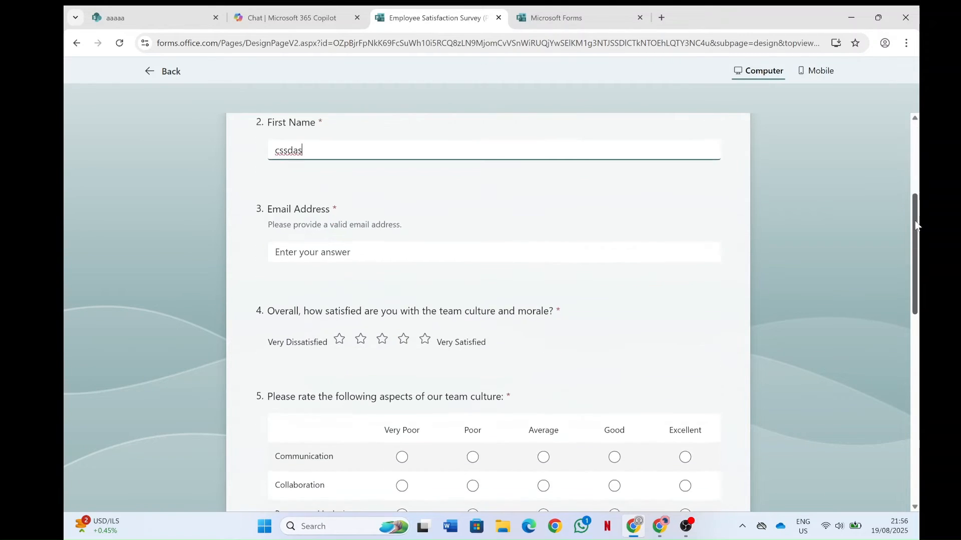
key("Tab")
type("ami")
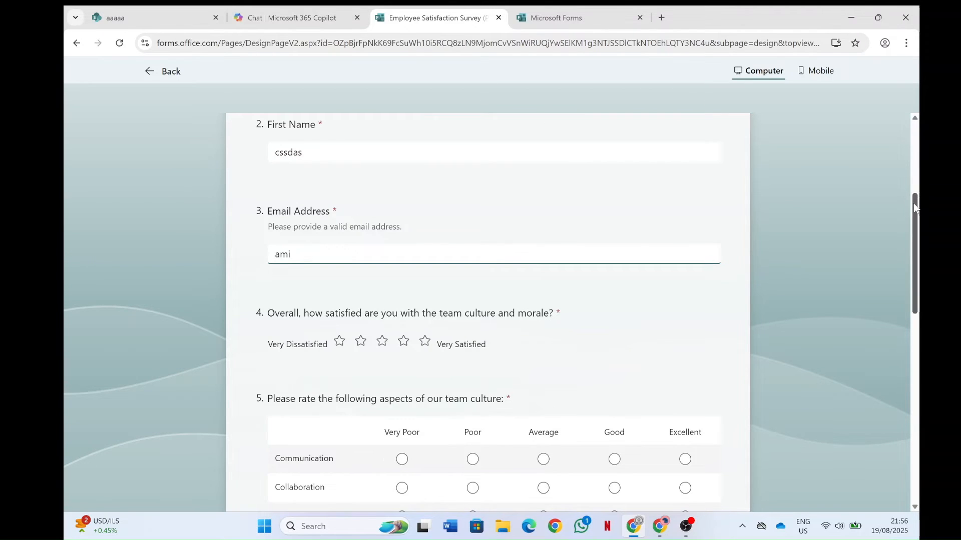
- Rate Communication, Collaboration, Respect and Inclusion, Support from Leadership and Work-Life Balance as Average in question 5
scroll(544, 280, "down", 4)
left_click(543, 272)
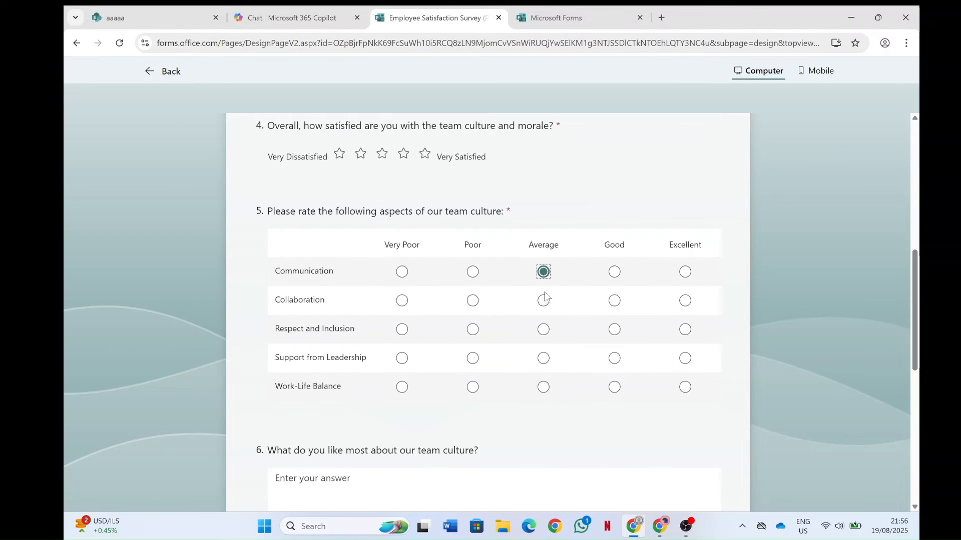
left_click(543, 301)
left_click(543, 329)
left_click(543, 359)
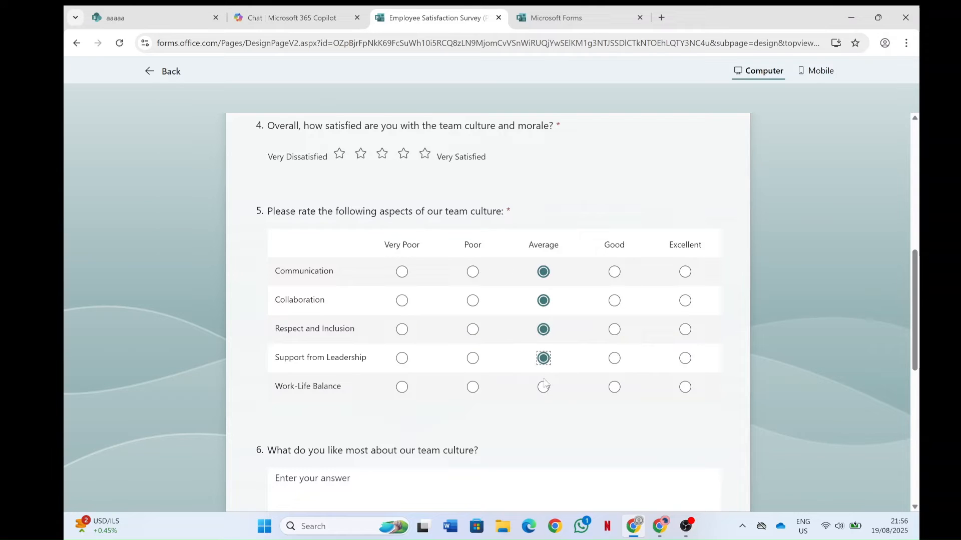
left_click(543, 387)
- Give two stars for overall satisfaction with team culture and morale, and submit the response with questions 6 to 8 left empty
scroll(916, 314, "down", 2)
scroll(917, 320, "down", 3)
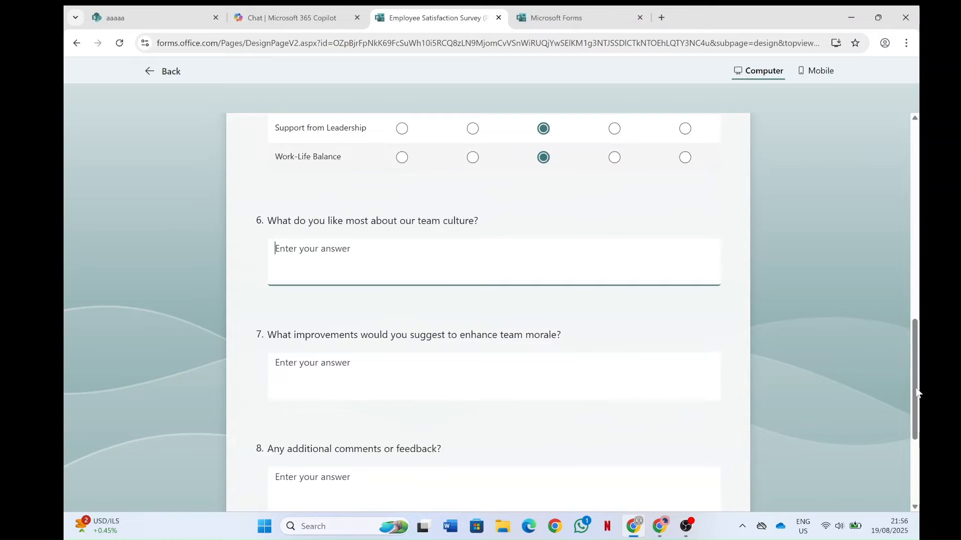
scroll(917, 392, "down", 3)
left_click(280, 371)
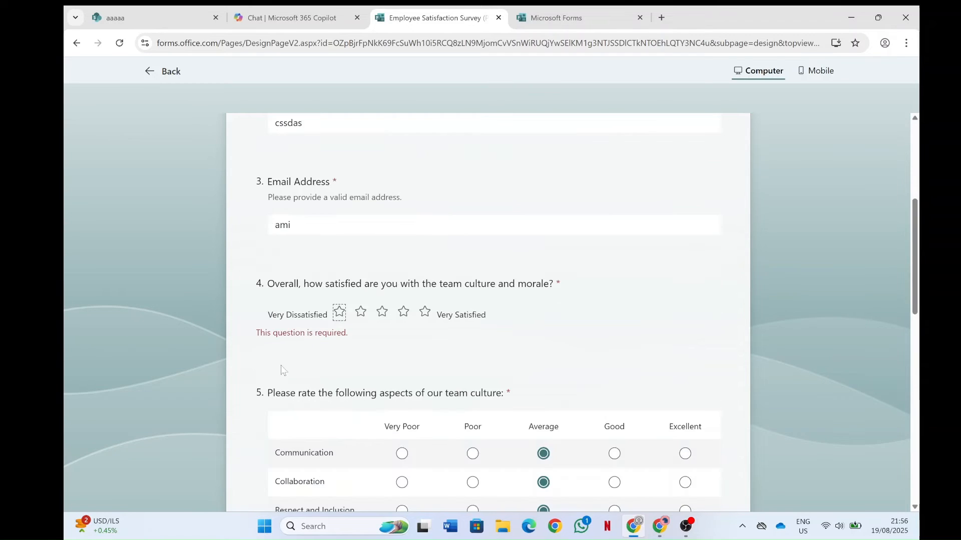
key("Right")
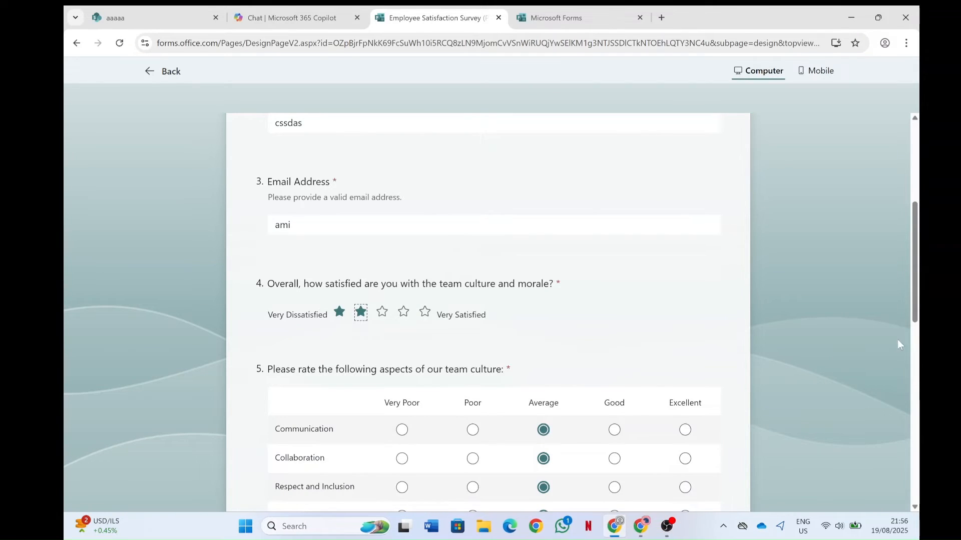
scroll(913, 300, "down", 5)
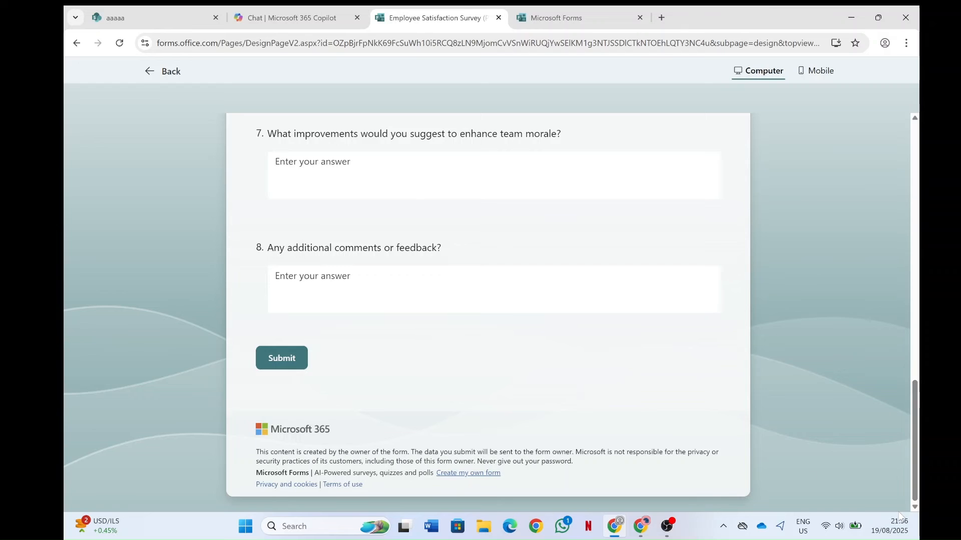
left_click(283, 358)
- Switch to the Microsoft 365 Copilot chat, ask the Surveys agent "tell me about the response", and read its reply
left_click(274, 22)
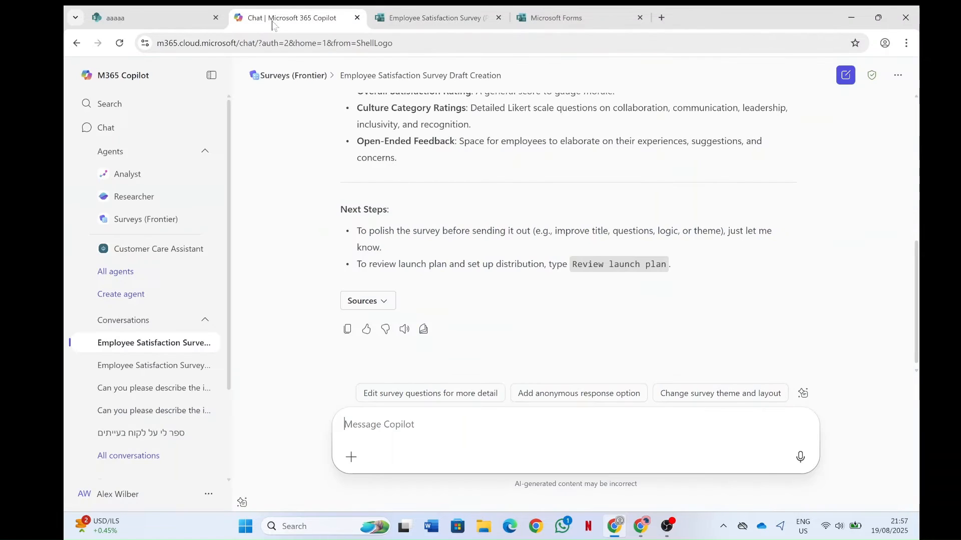
type("tell me abou")
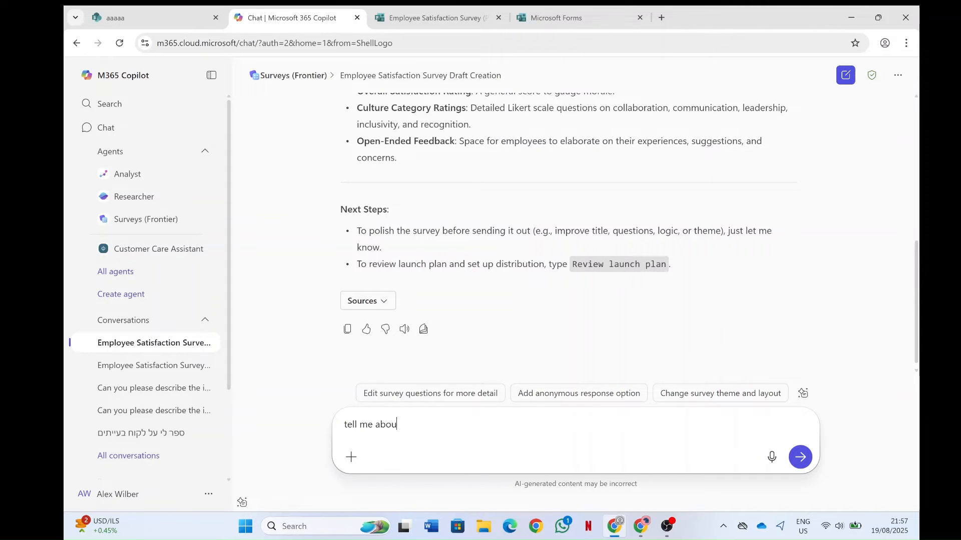
type("t the response")
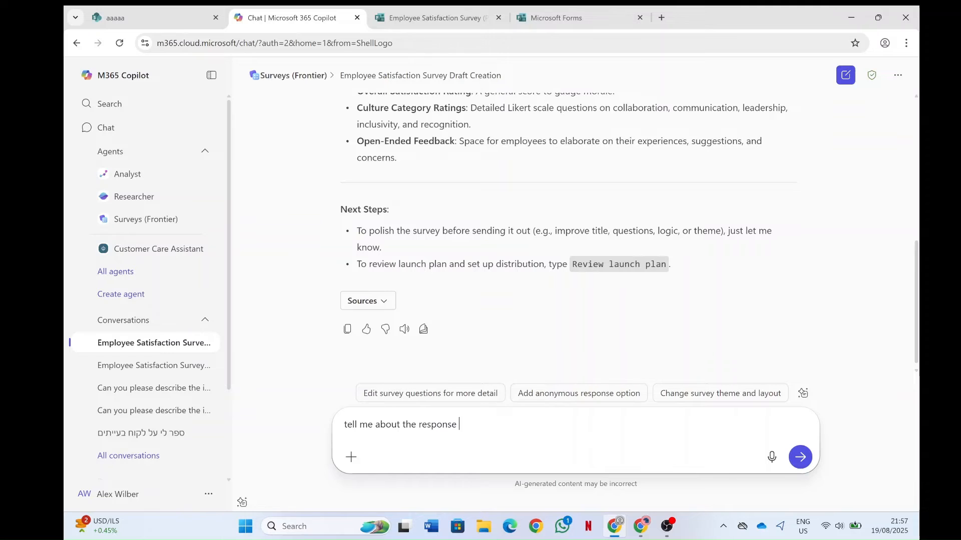
left_click(801, 459)
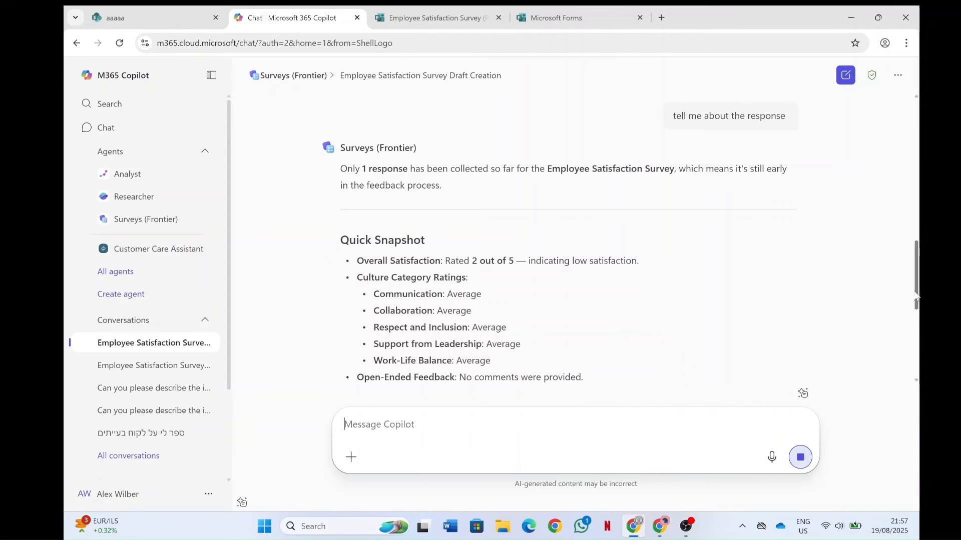
left_click_drag(917, 226, 917, 253)
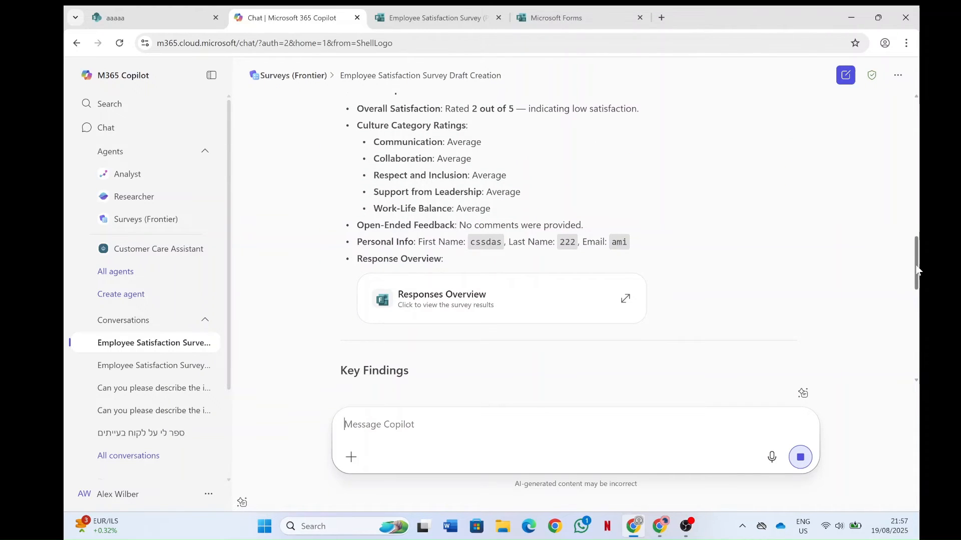
left_click_drag(917, 270, 913, 347)
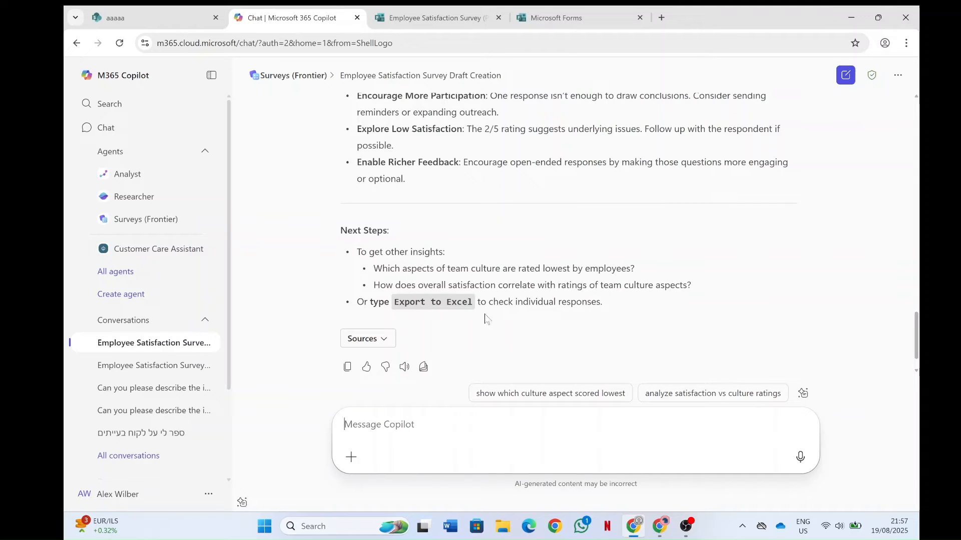
- Send the suggested prompt "show which culture aspect scored lowest", and inspect the analysis code and the answer
left_click_drag(473, 302, 394, 307)
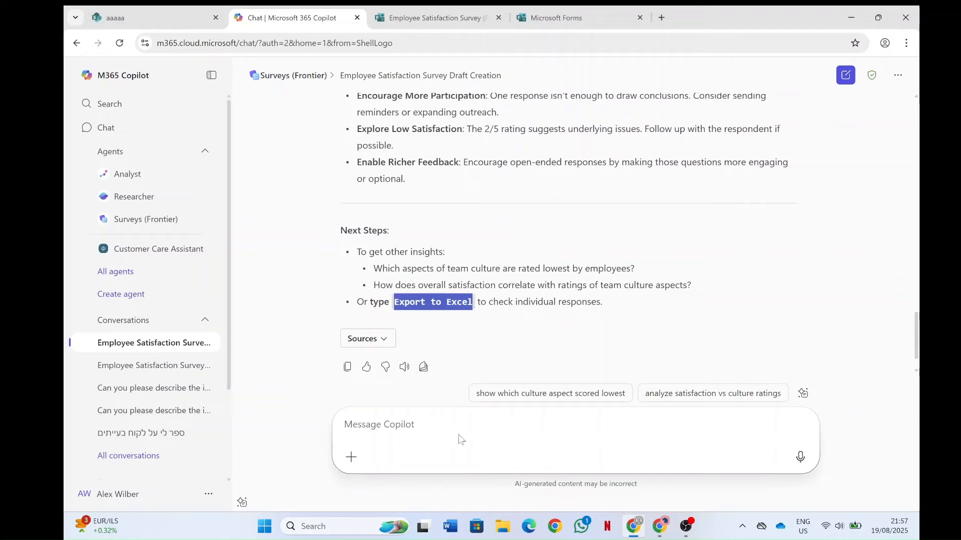
left_click(540, 401)
left_click(795, 460)
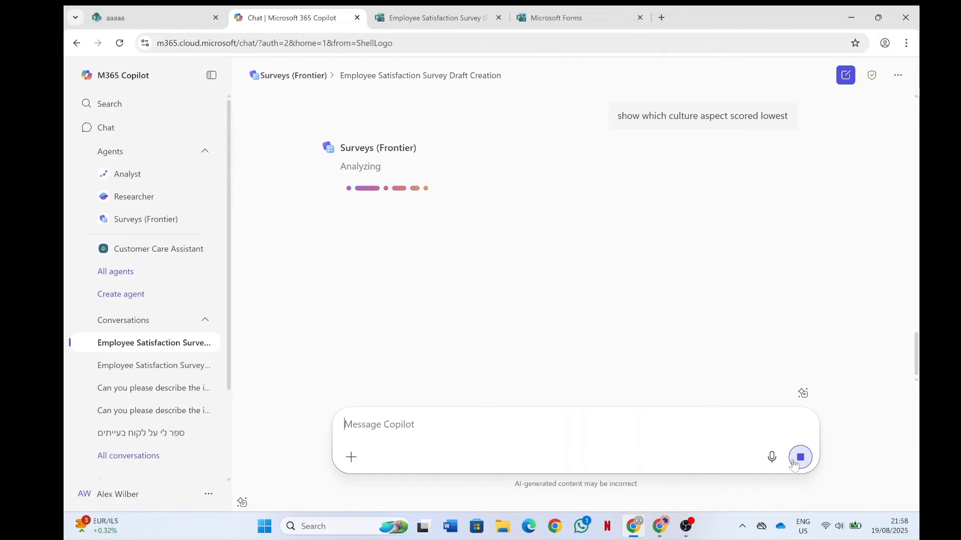
left_click(392, 169)
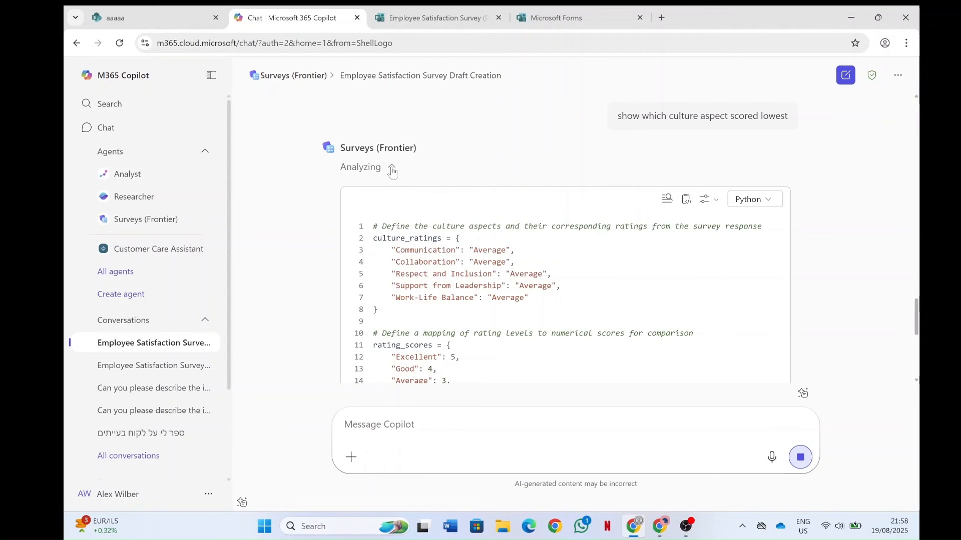
left_click(392, 169)
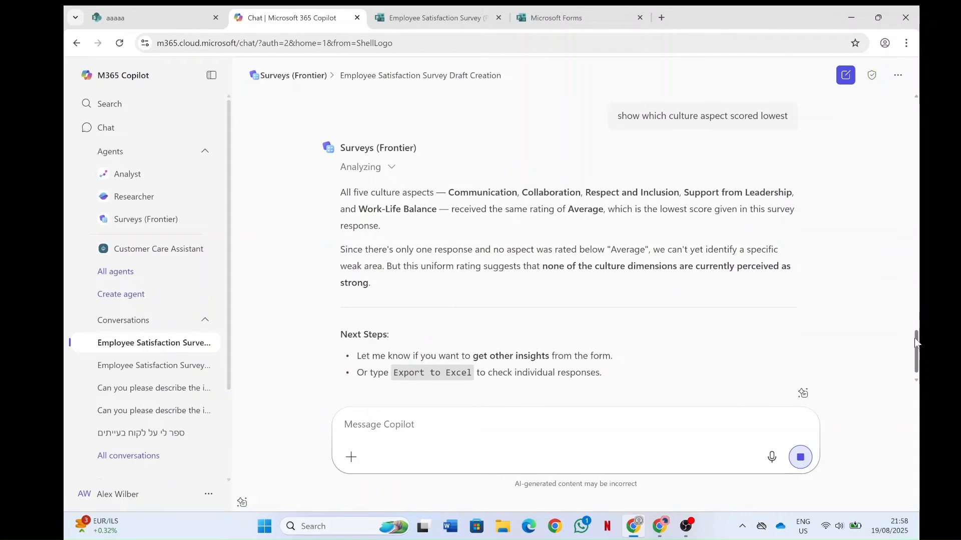
left_click_drag(918, 345, 772, 286)
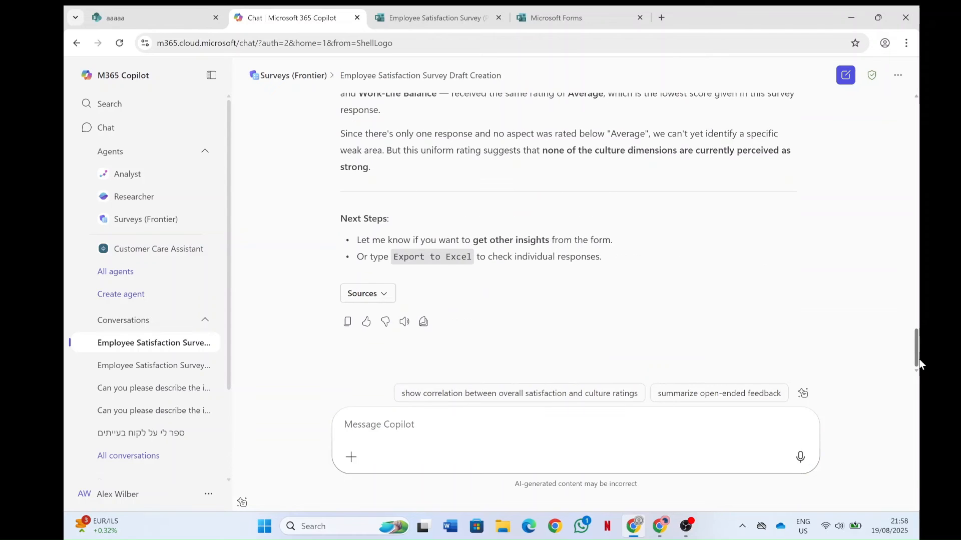
left_click_drag(475, 258, 395, 266)
key("ctrl+c")
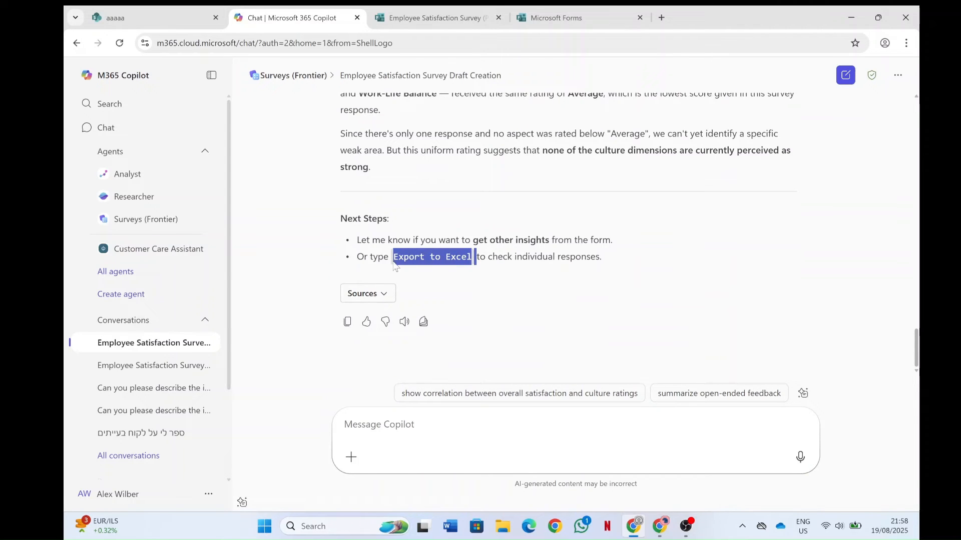
left_click(392, 422)
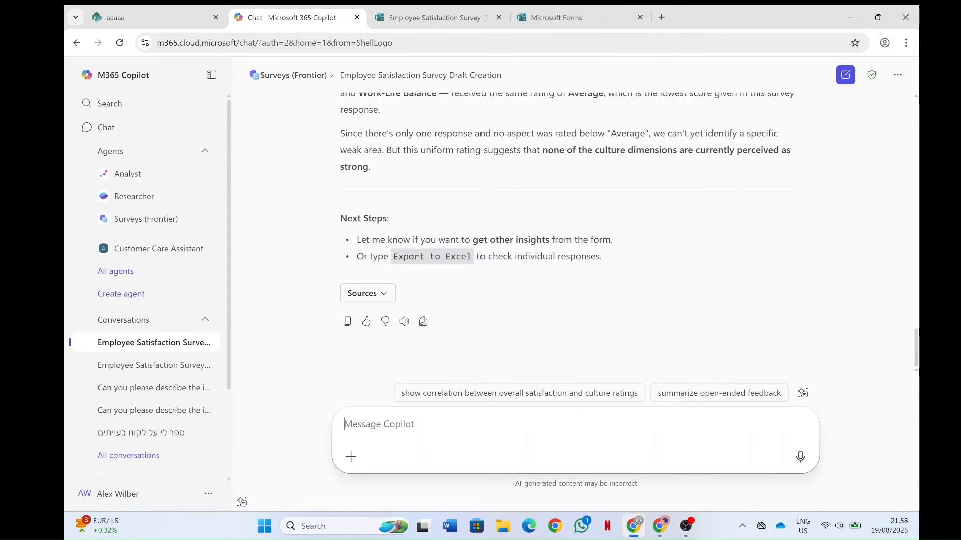
key("ctrl+v")
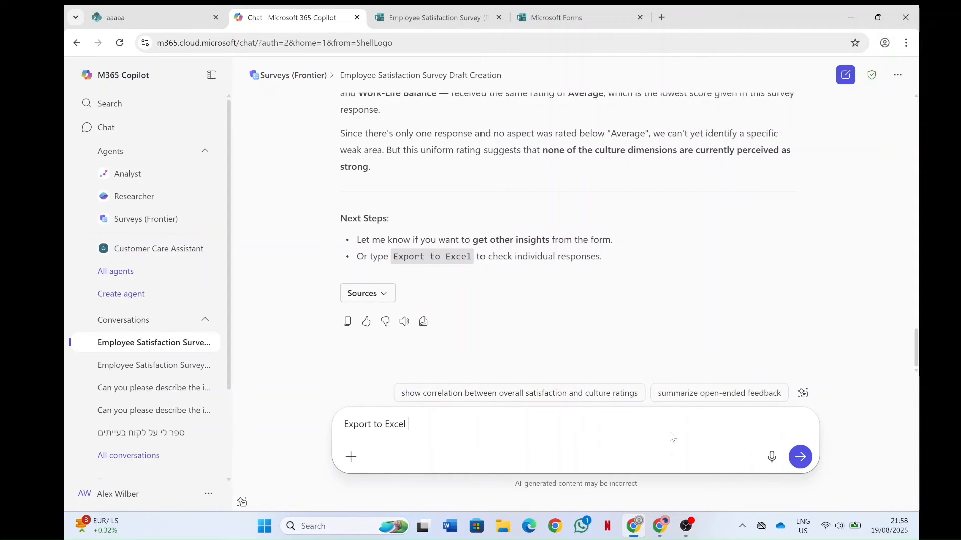
type("\\")
key("BackSpace")
key("BackSpace")
key("BackSpace")
key("BackSpace")
key("BackSpace")
key("BackSpace")
key("BackSpace")
key("BackSpace")
key("BackSpace")
key("BackSpace")
key("BackSpace")
key("BackSpace")
key("BackSpace")
key("BackSpace")
key("BackSpace")
key("BackSpace")
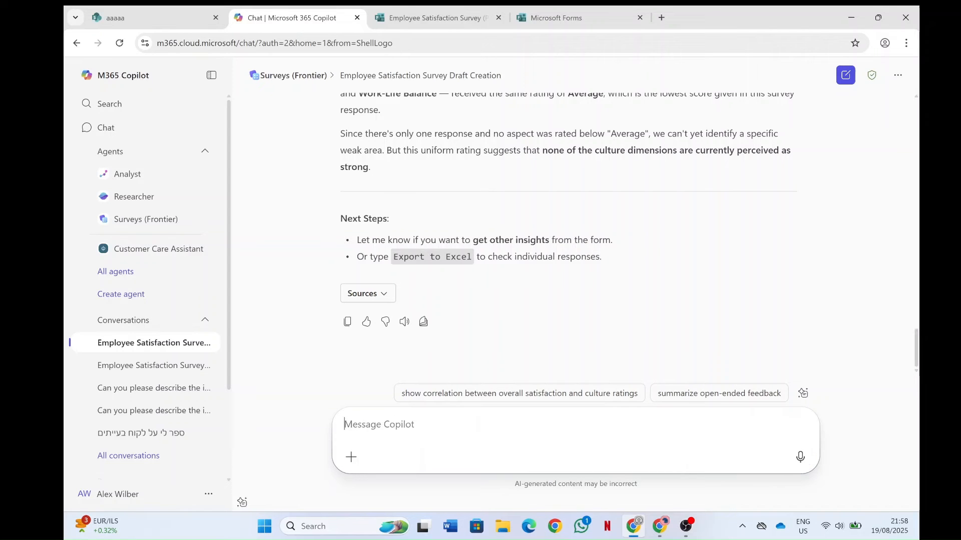
- Send the suggested prompt "show correlation between overall satisfaction and culture ratings" to the Surveys agent
left_click(573, 399)
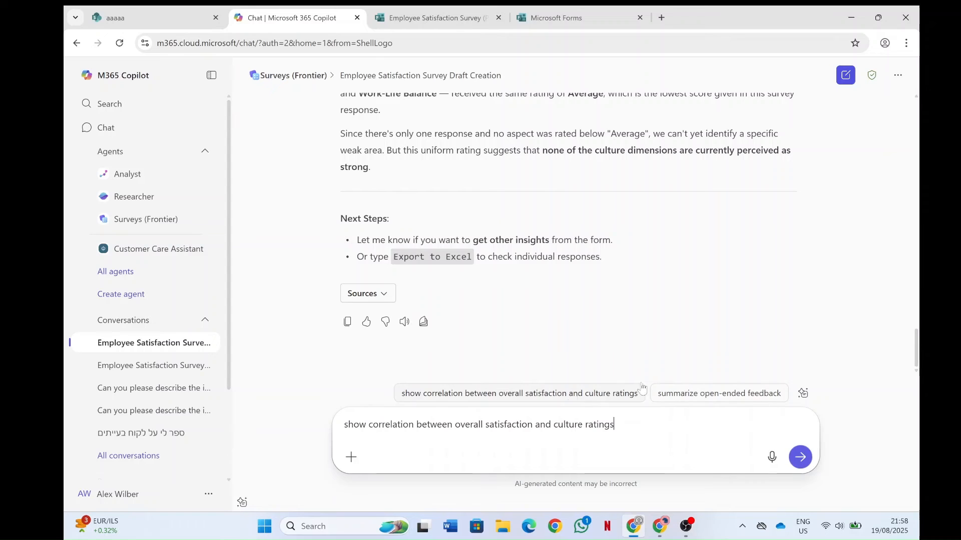
left_click(799, 457)
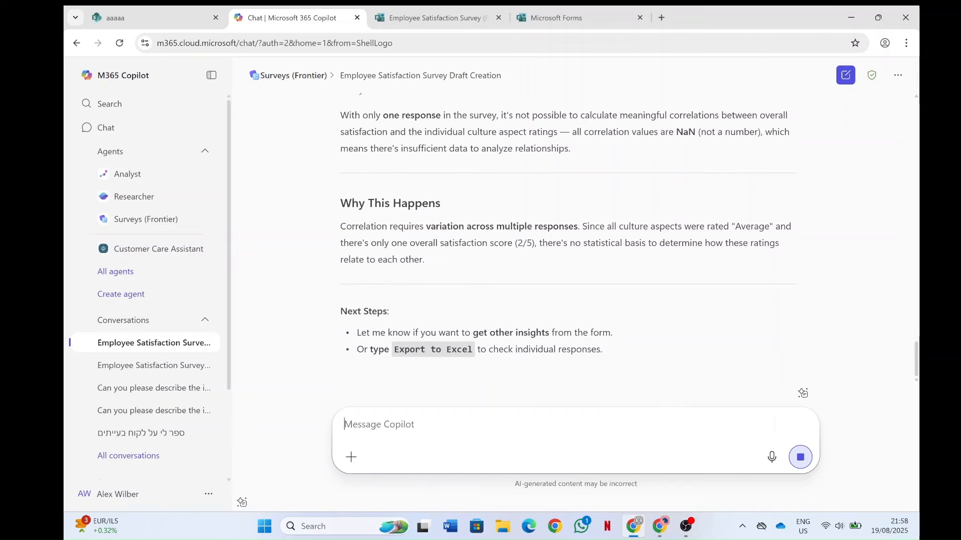
- Request "Export to Excel" from the Surveys agent, open the linked workbook of survey responses, and close it
type("Export to Excel")
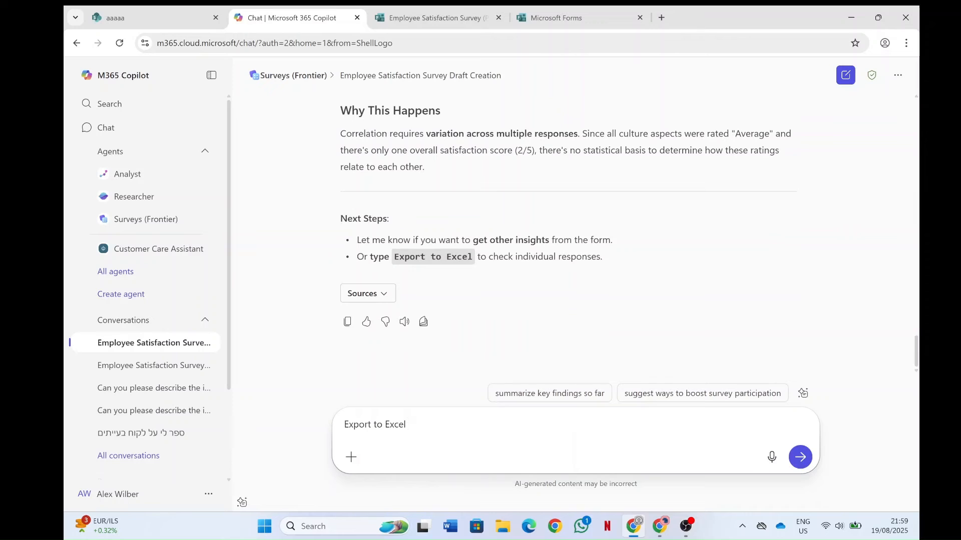
left_click(799, 457)
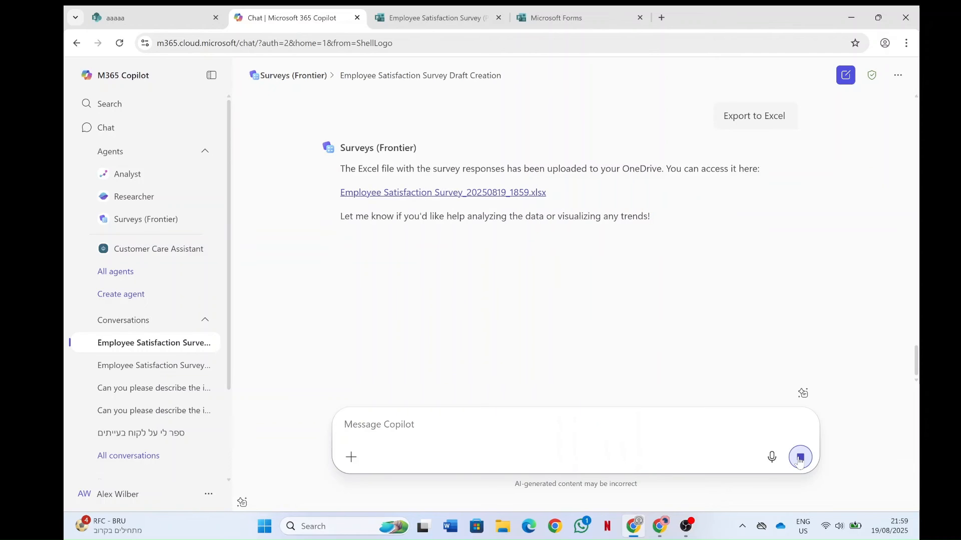
left_click(488, 195)
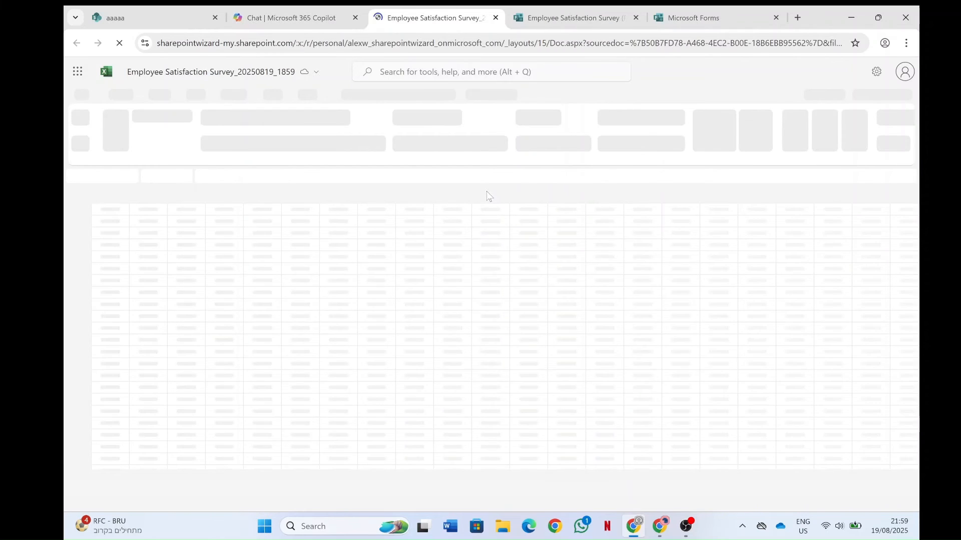
left_click(495, 18)
- Return to the Employee Satisfaction Survey form's editor in Microsoft Forms and open its preview
left_click(452, 20)
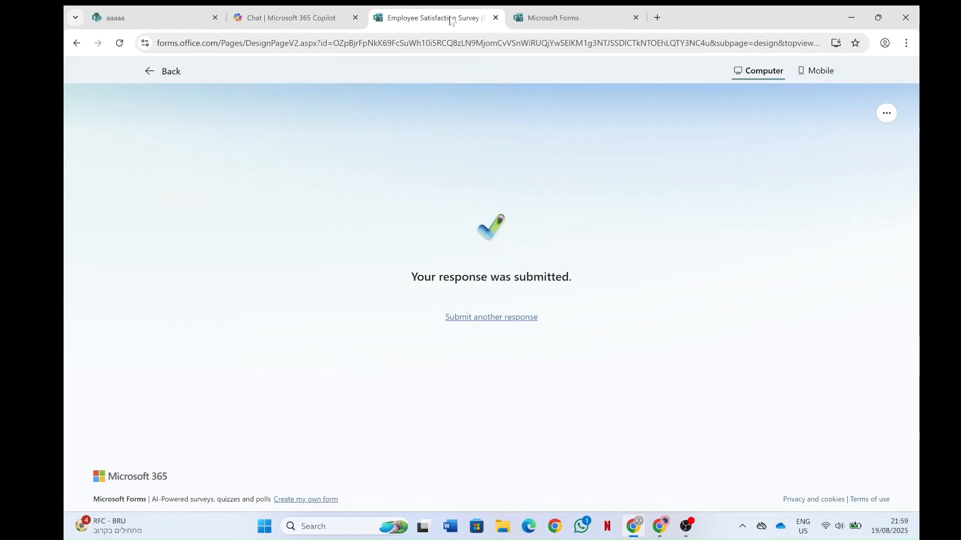
left_click(149, 71)
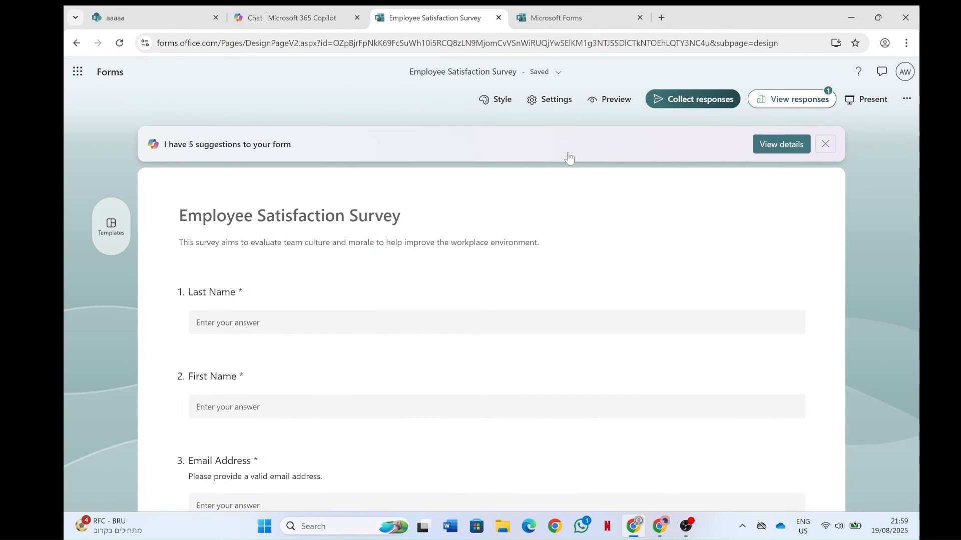
left_click(323, 325)
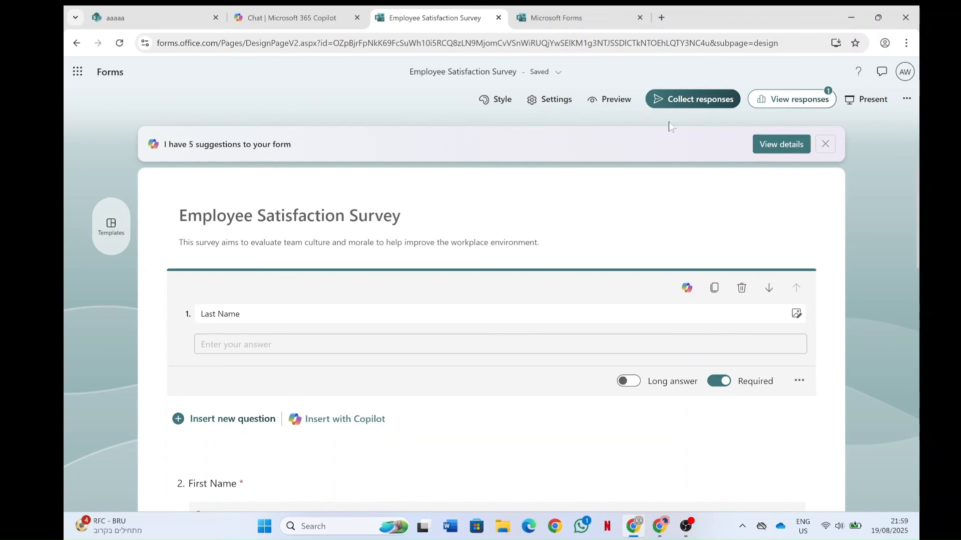
left_click(611, 100)
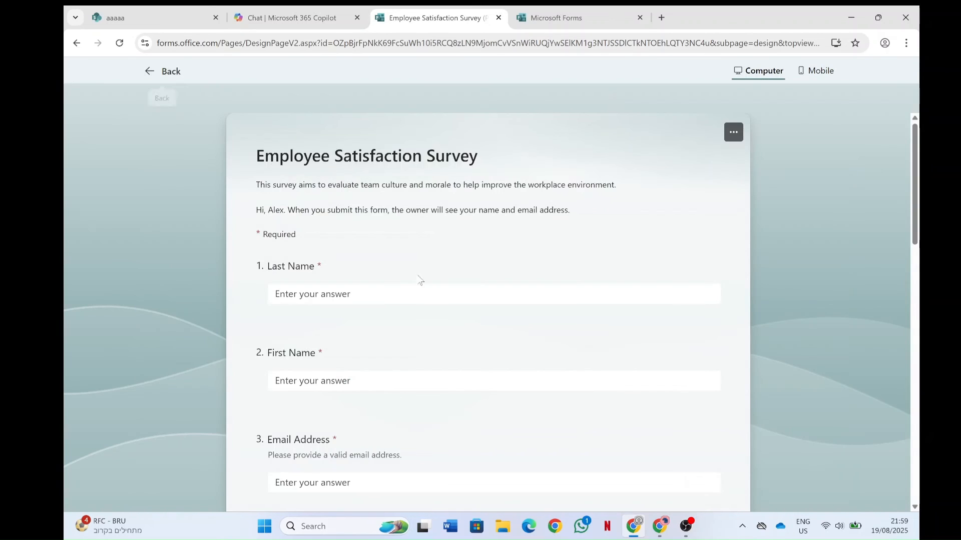
- Fill the Last Name, First Name and Email Address questions of the survey preview with placeholder text
type("sadasd")
key("Tab")
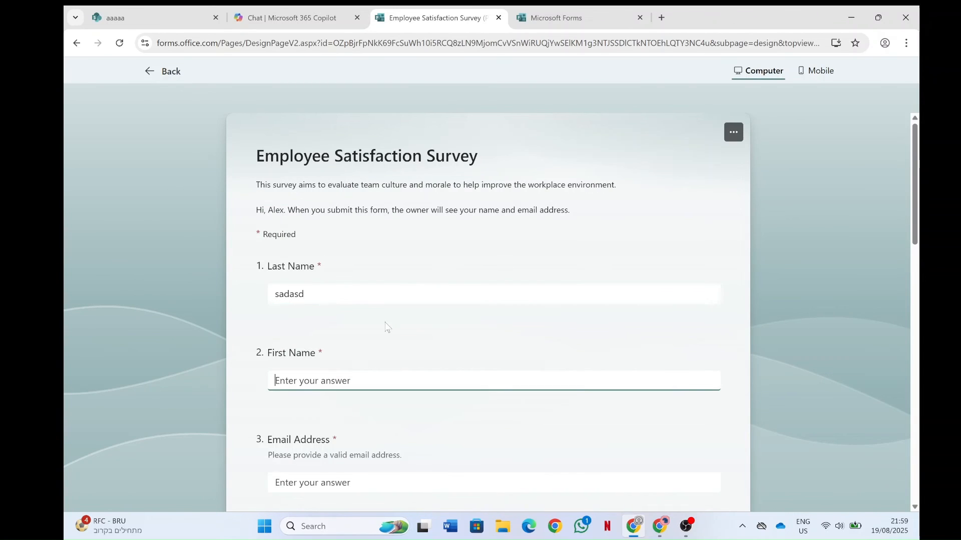
type("dsasd")
scroll(906, 268, "down", 6)
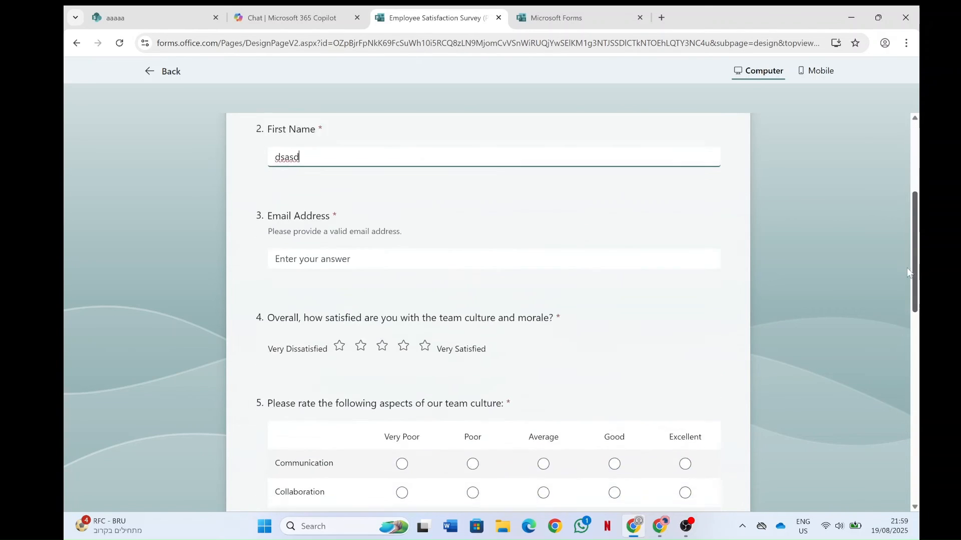
key("Tab")
type("sadfad")
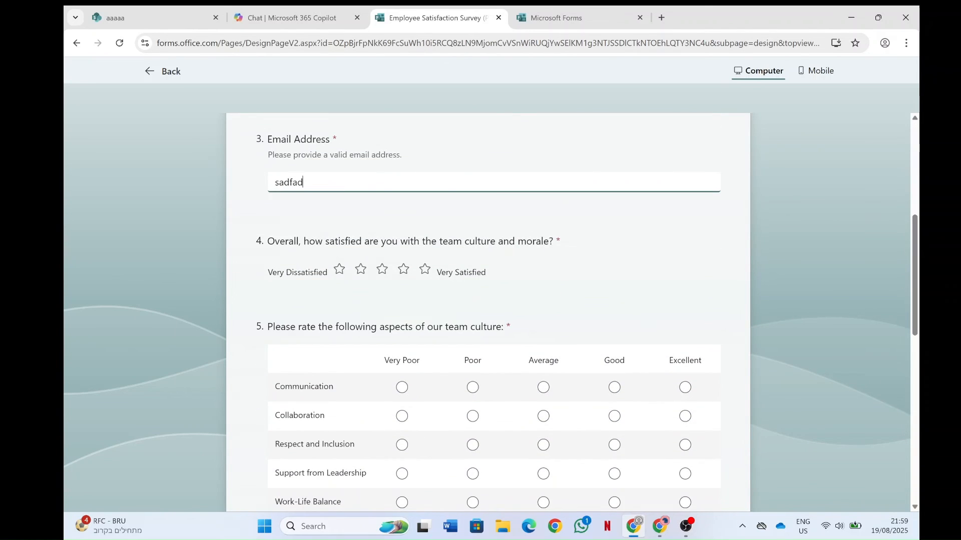
- Rate Communication Poor, Collaboration Average, Respect and Inclusion Good, and both Support from Leadership and Work-Life Balance Excellent
left_click(473, 388)
left_click(543, 417)
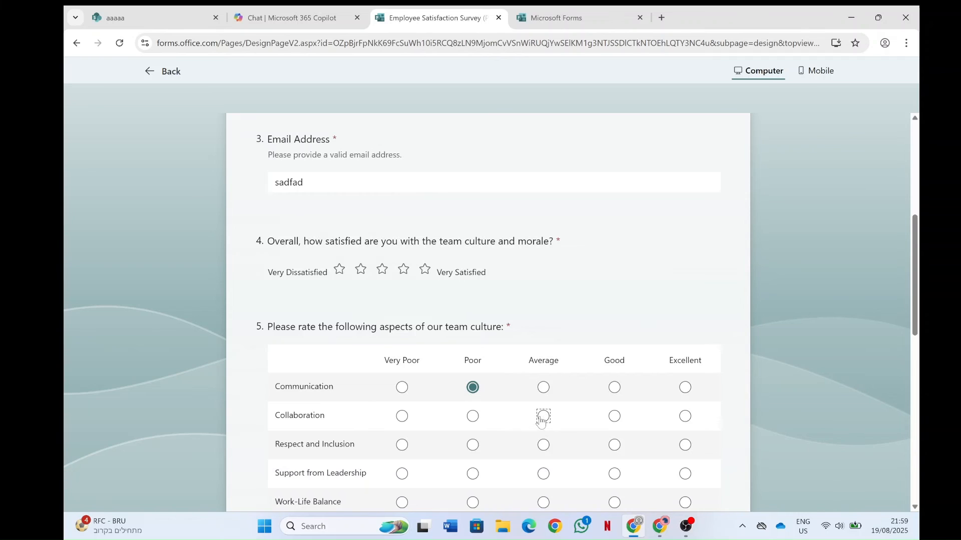
left_click(611, 446)
left_click(685, 473)
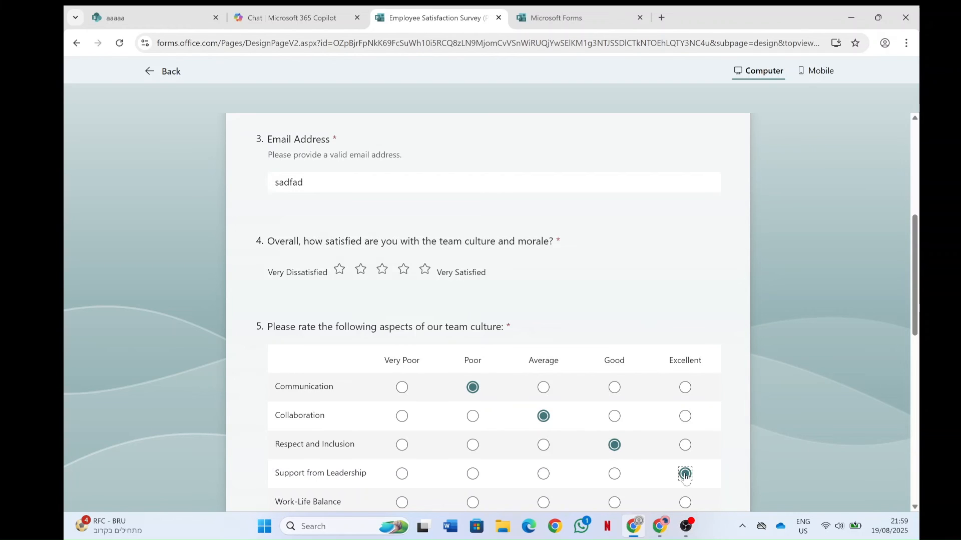
left_click(685, 502)
- Give a star rating for overall satisfaction with team culture and morale, and submit the response with the optional comment questions left blank
scroll(917, 300, "down", 6)
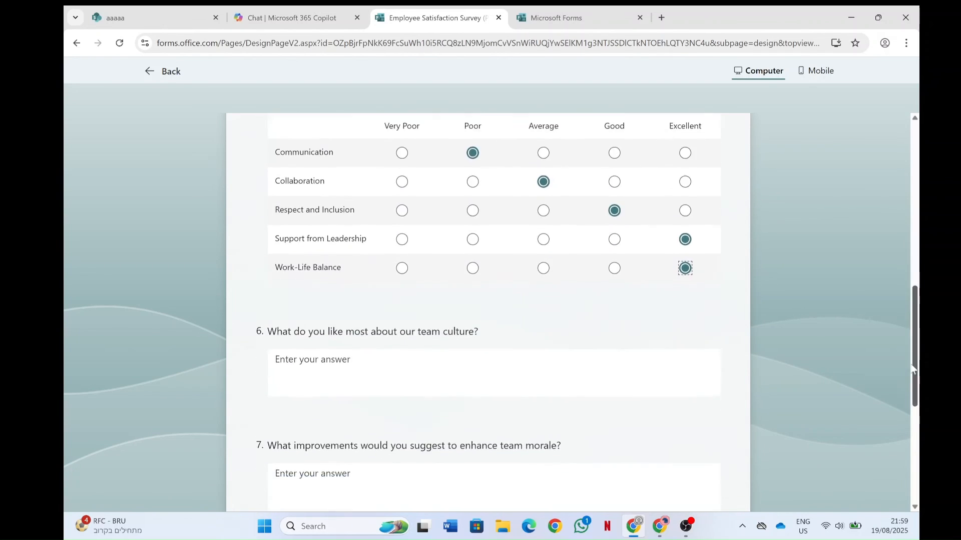
scroll(915, 344, "down", 3)
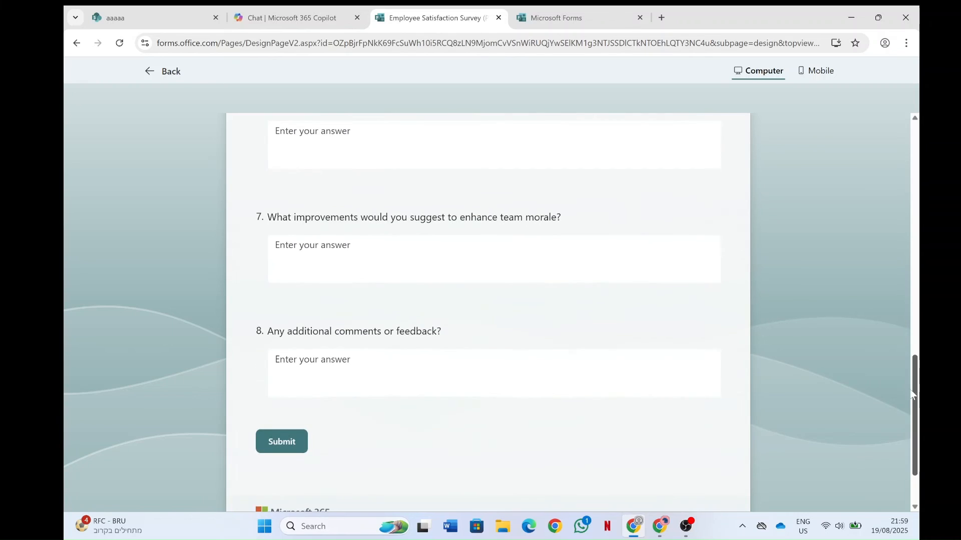
left_click(301, 446)
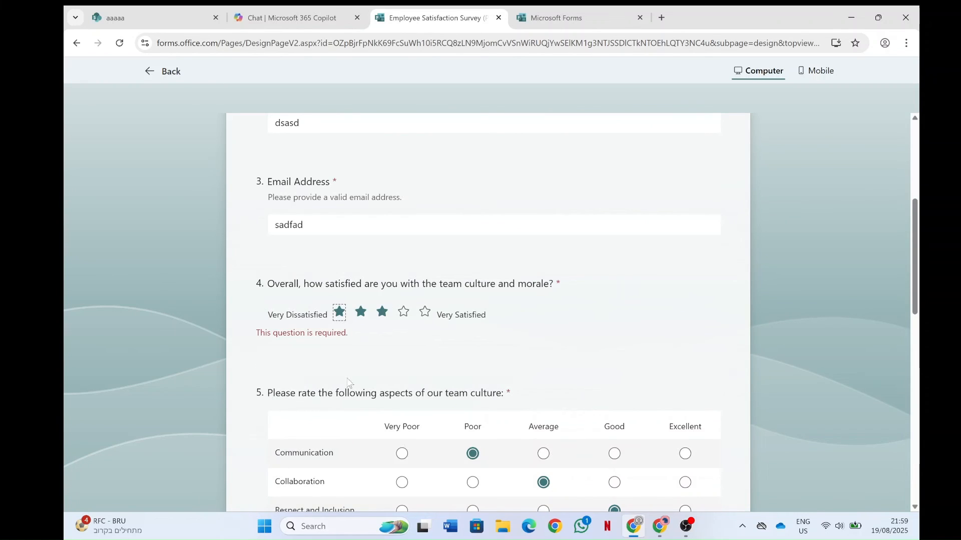
left_click(403, 312)
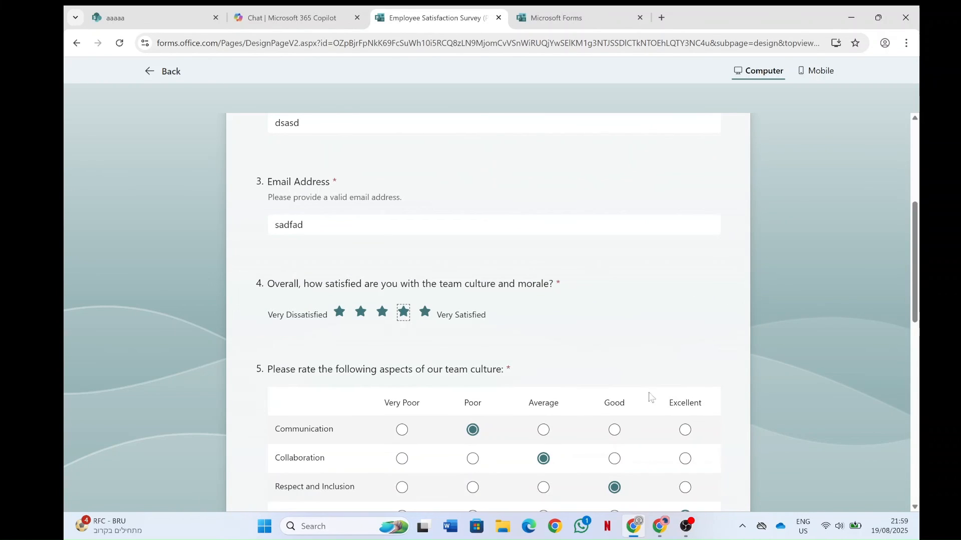
left_click_drag(915, 258, 902, 466)
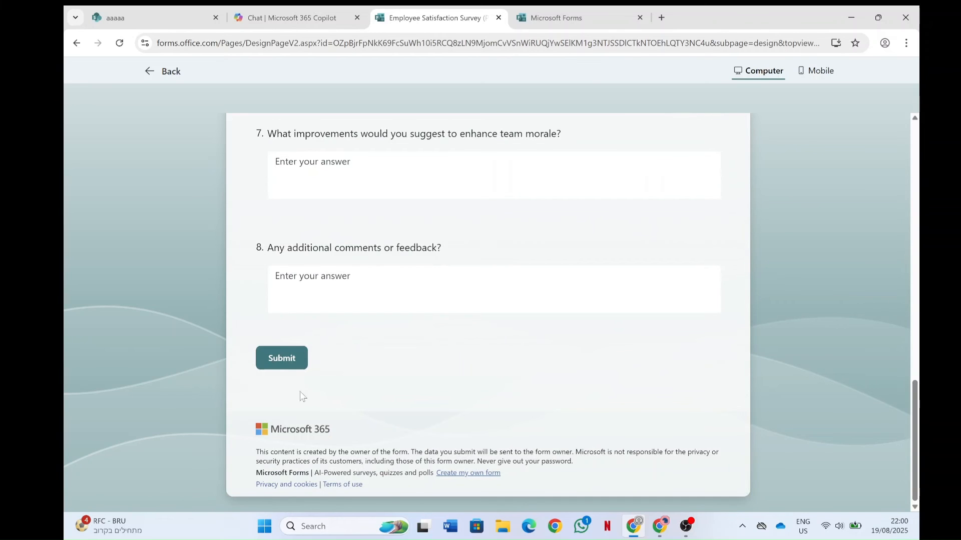
left_click(280, 356)
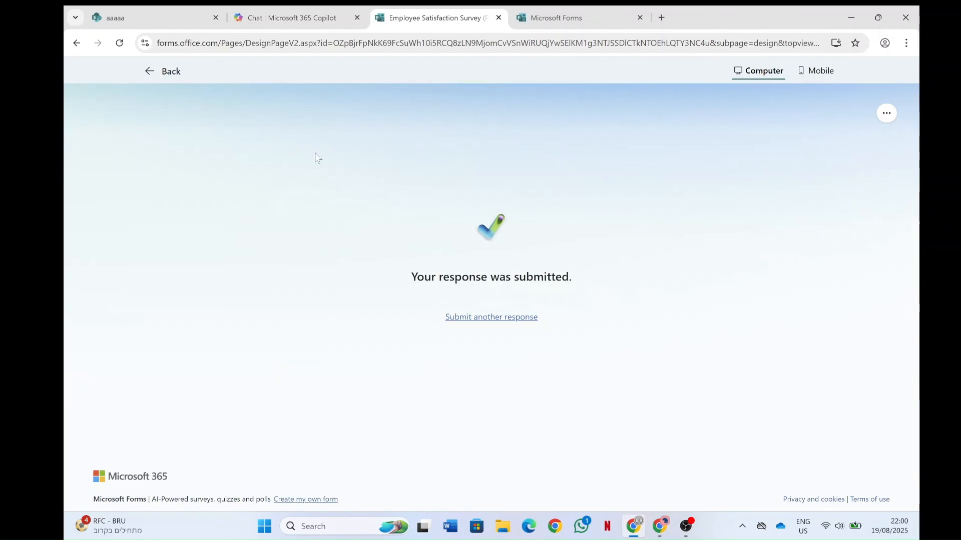
- Switch to the Microsoft 365 Copilot chat, request "Export to Excel" again, open the newly linked response workbook, and close it after viewing
left_click(286, 17)
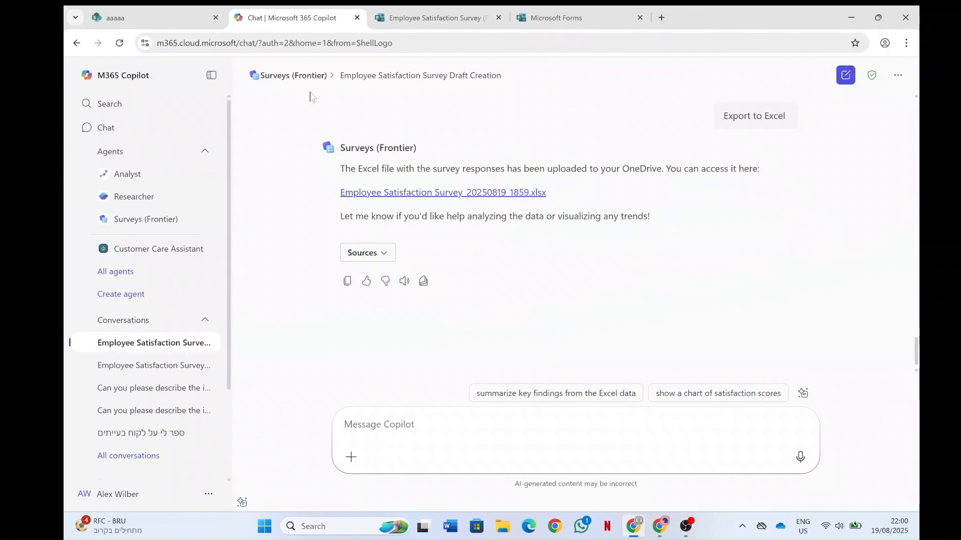
left_click(435, 420)
key("ctrl+v")
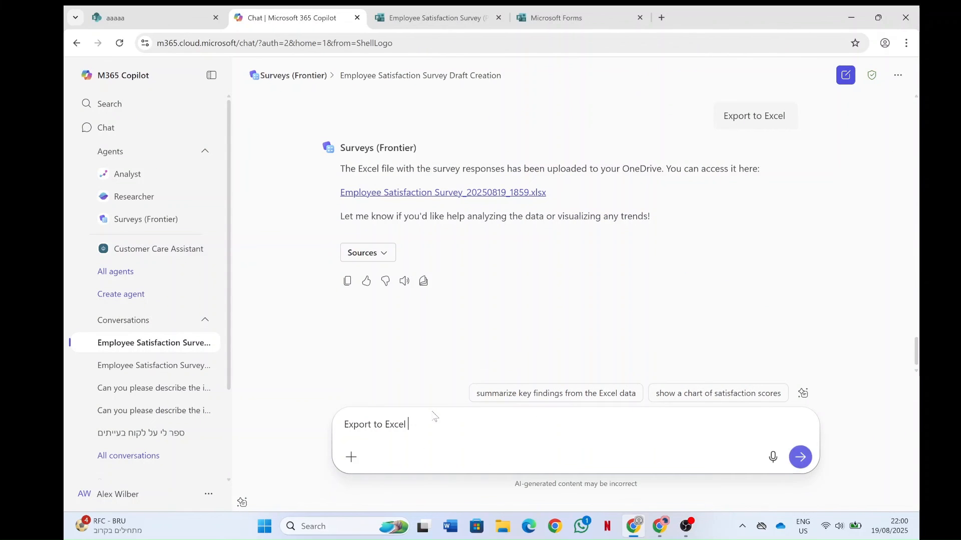
left_click(799, 457)
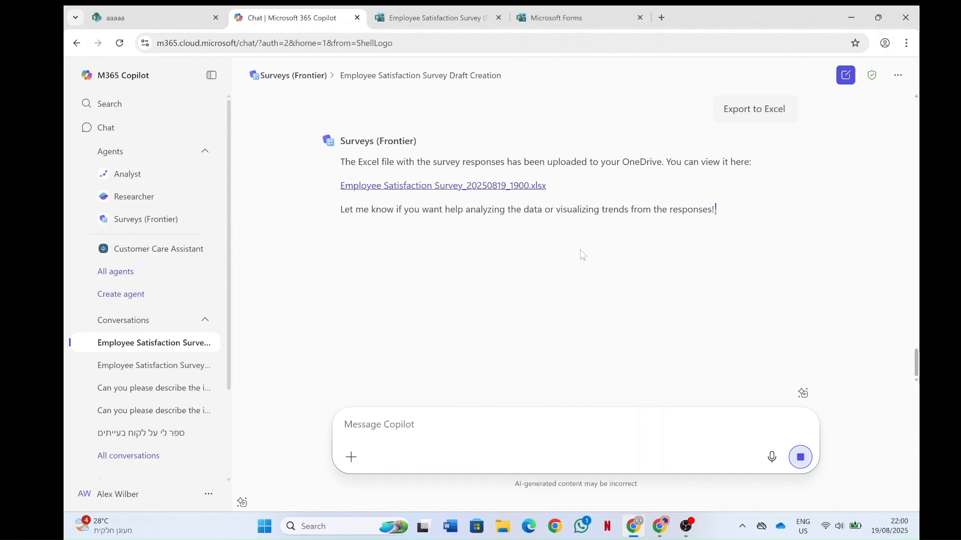
left_click(491, 186)
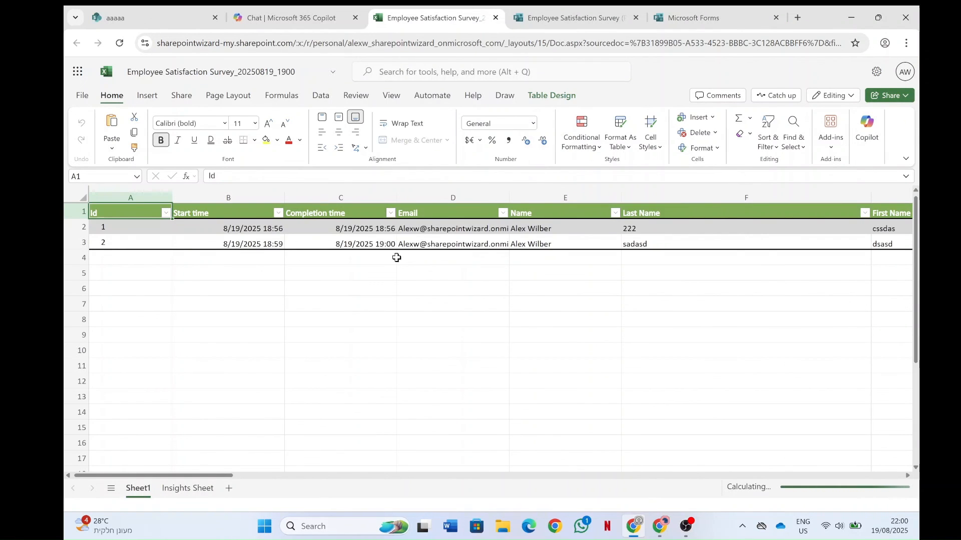
left_click(495, 17)
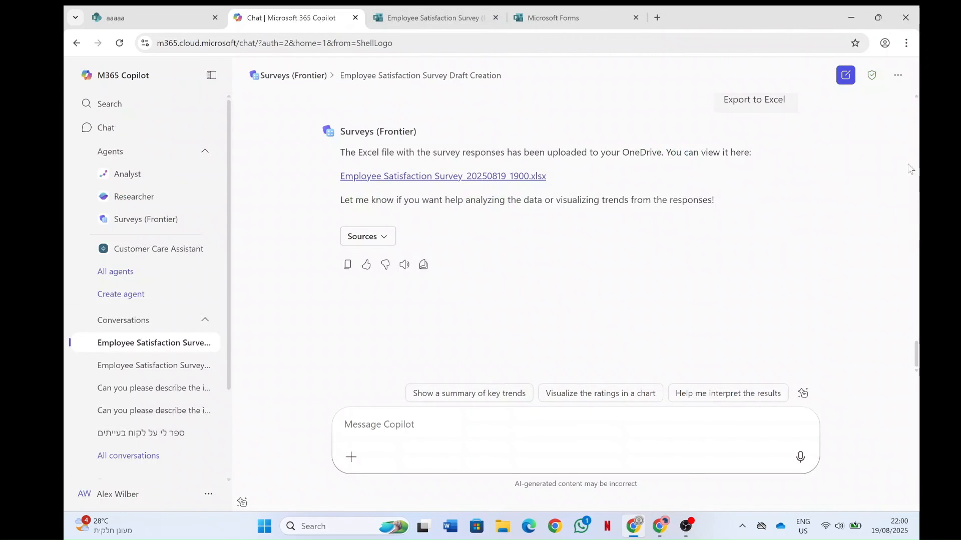
- Look back through the earlier chat answers and send the suggested prompt "Show a summary of key trends" to the Surveys agent
left_click_drag(916, 356, 889, 249)
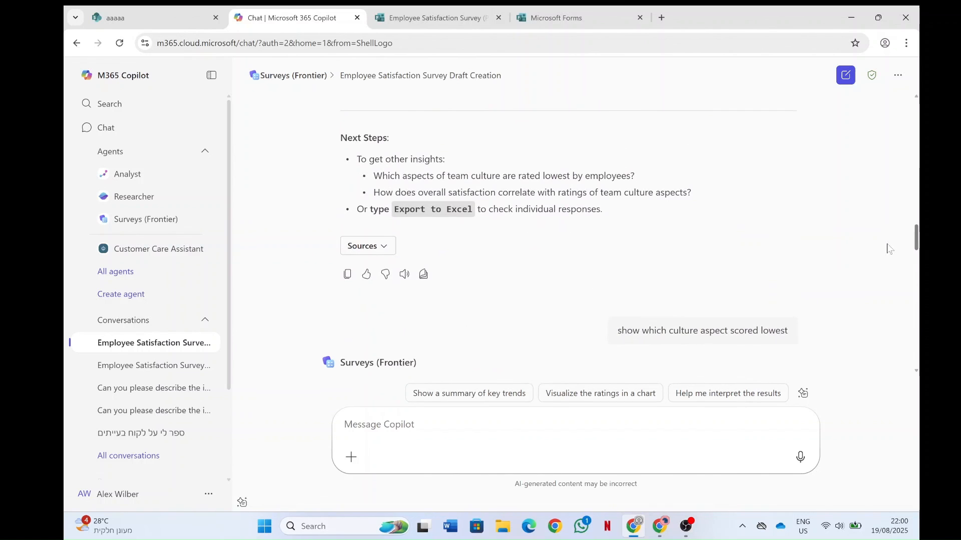
left_click(510, 393)
left_click(800, 458)
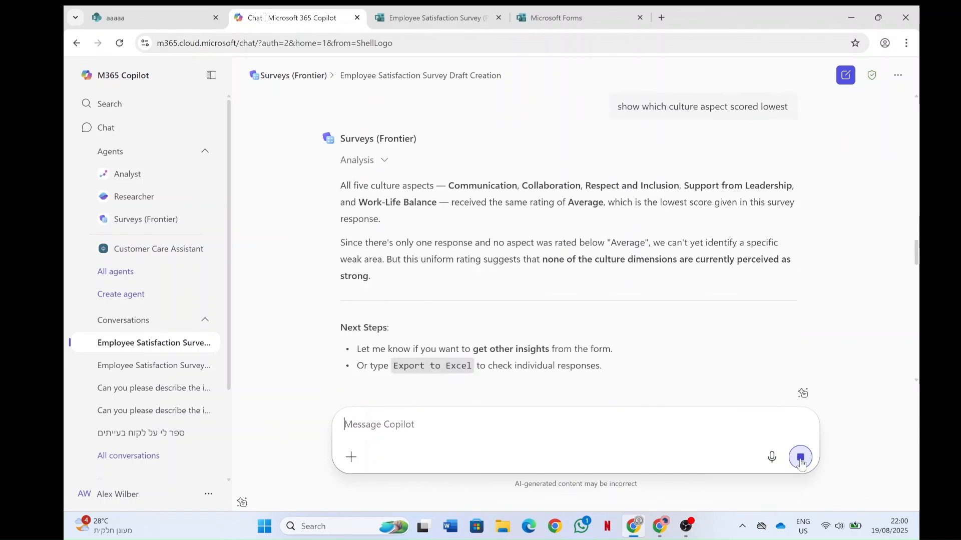